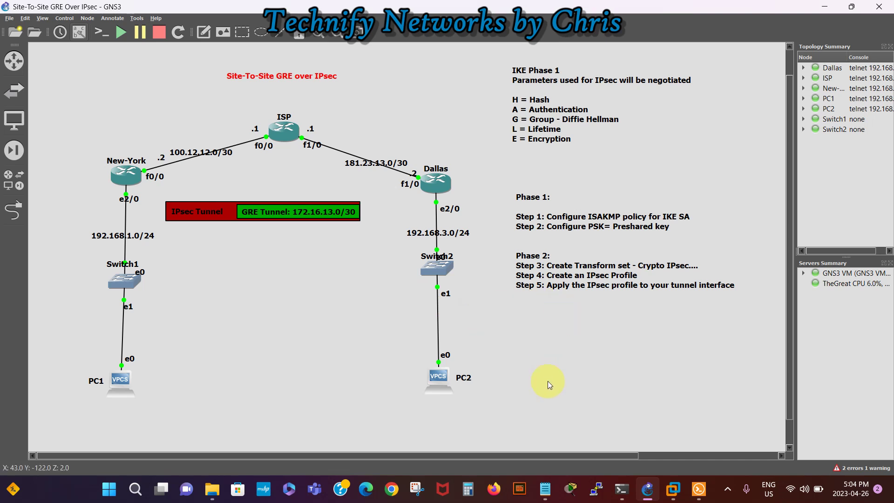
Bring up the Solar-PuTTY console and the Notepad file with the router configurations side by side over the topology
click(698, 490)
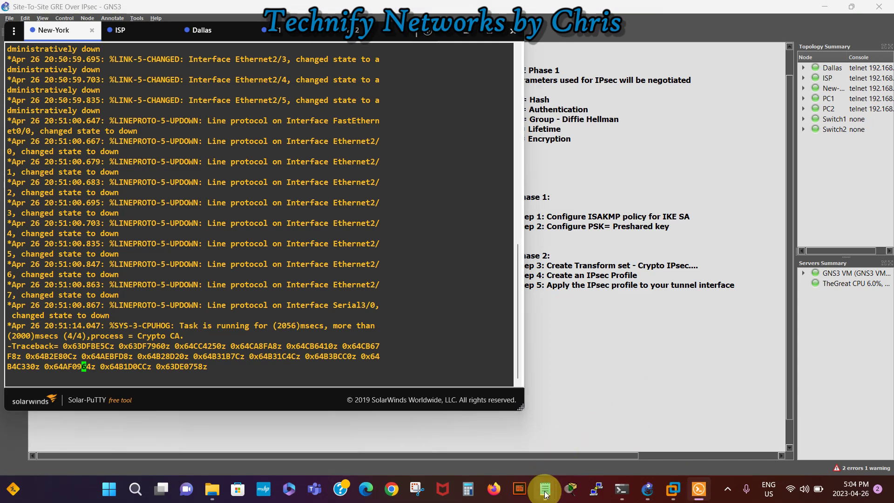
mouse_move(549, 494)
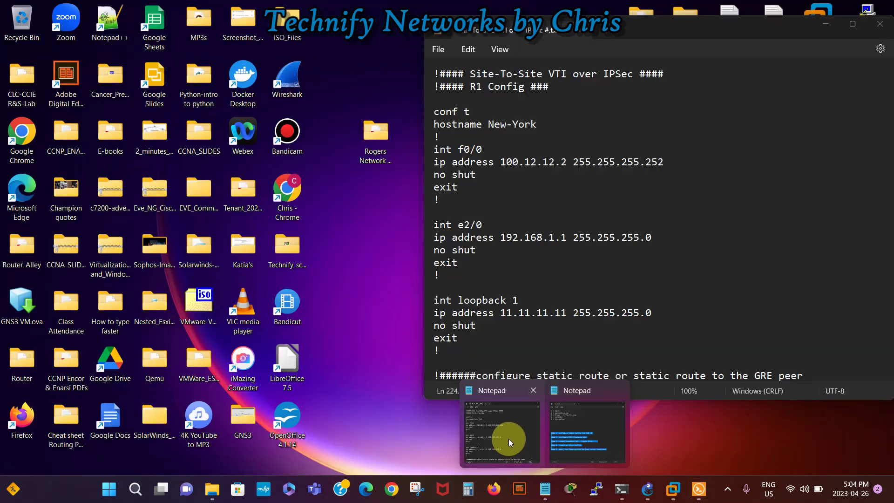
click(508, 438)
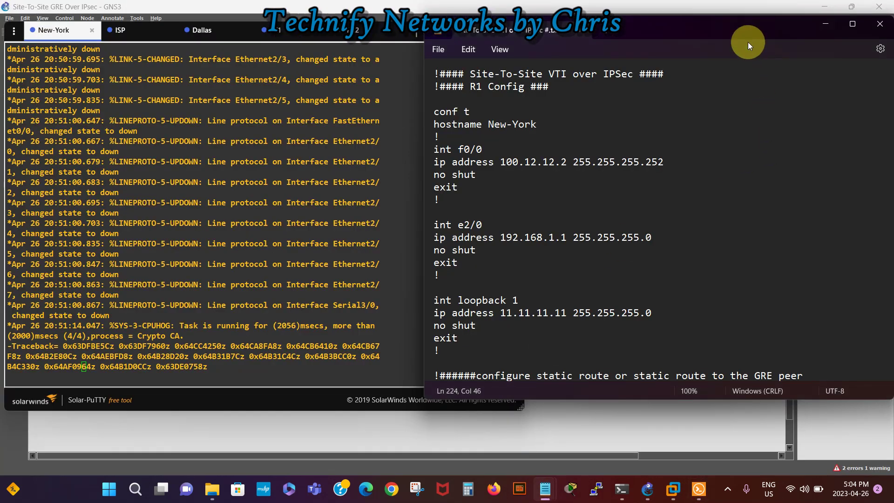
mouse_move(731, 23)
mouse_down()
mouse_move(713, 14)
mouse_move(727, 22)
mouse_up()
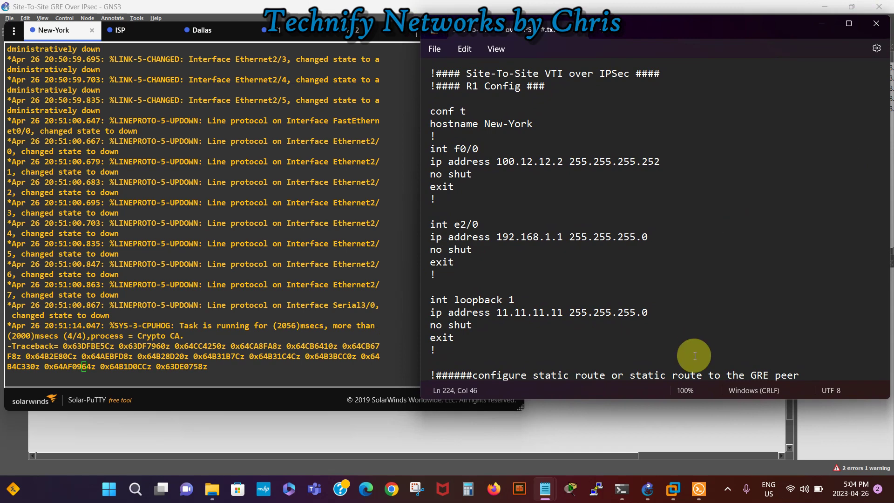
click(641, 426)
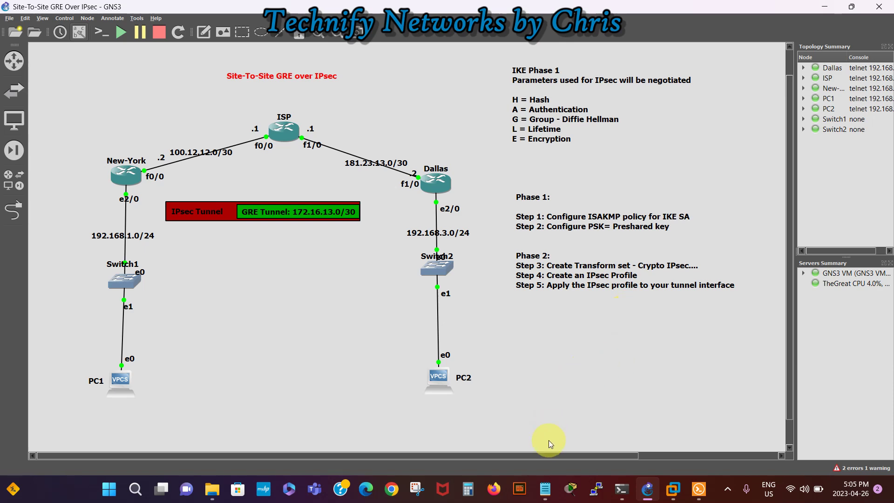
click(689, 423)
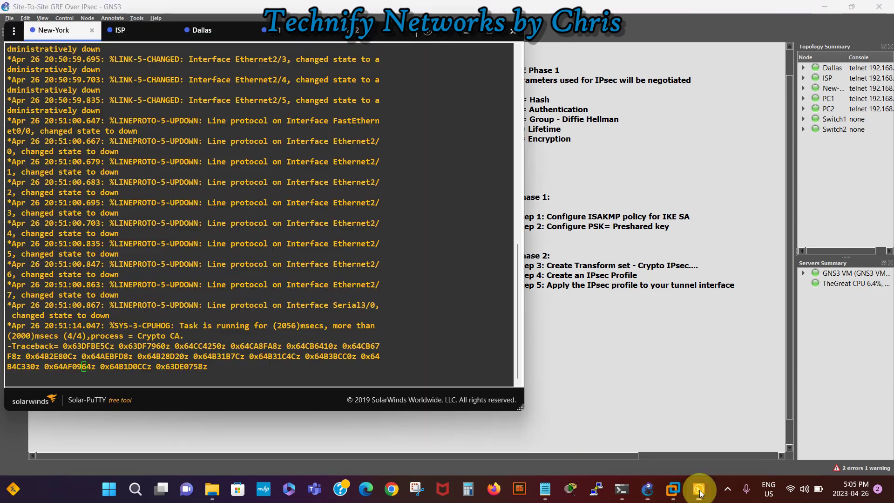
mouse_move(547, 490)
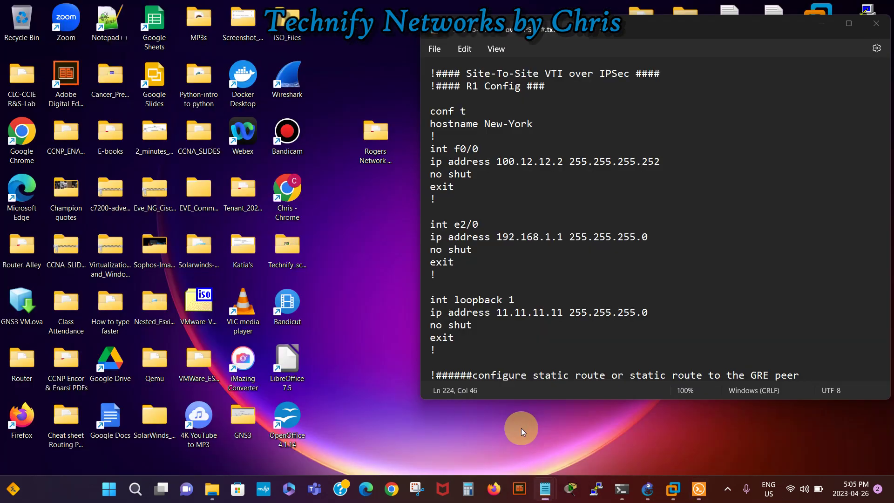
click(521, 429)
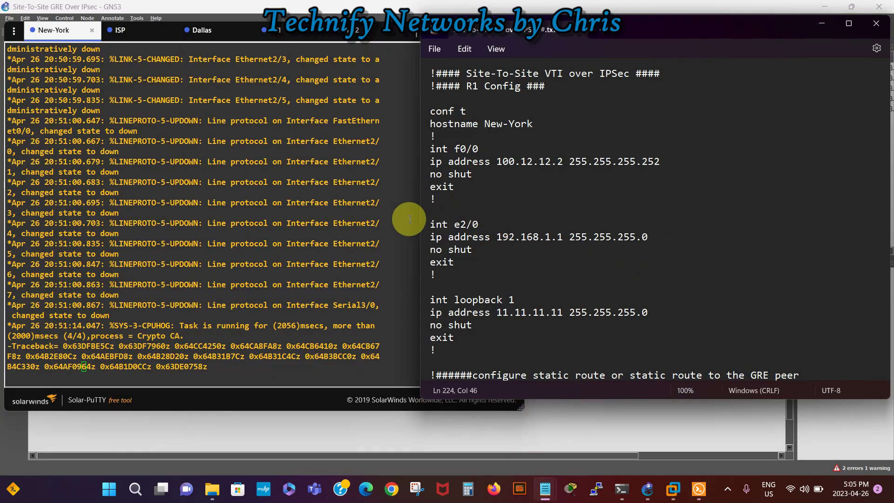
Wake the New-York router's console session, and switch back to the GNS3 topology
click(241, 366)
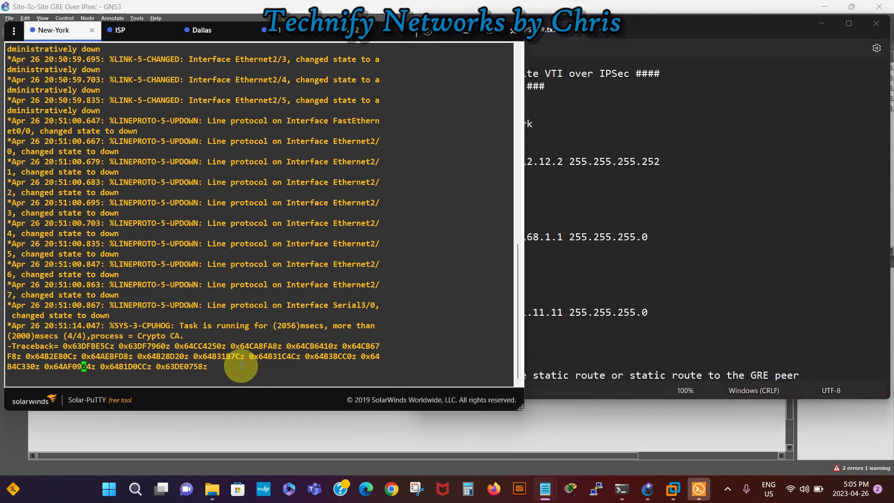
key(Return)
key(Return)
key(Return)
key(Return)
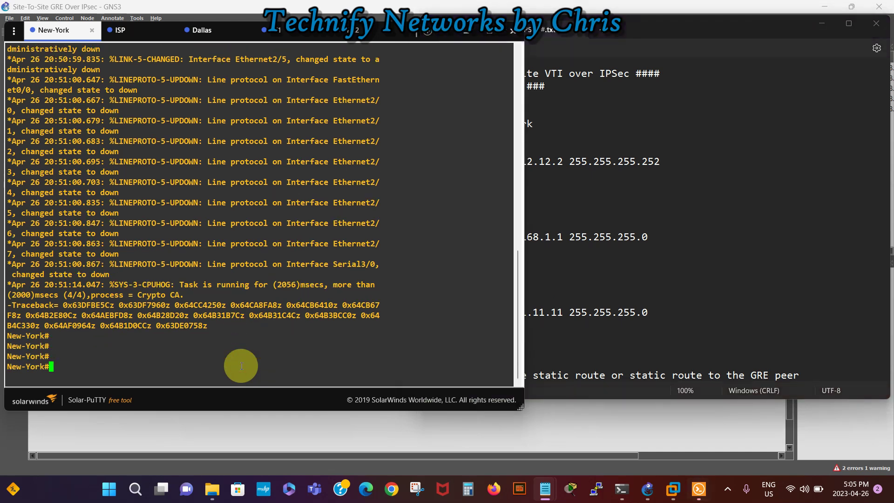
click(763, 261)
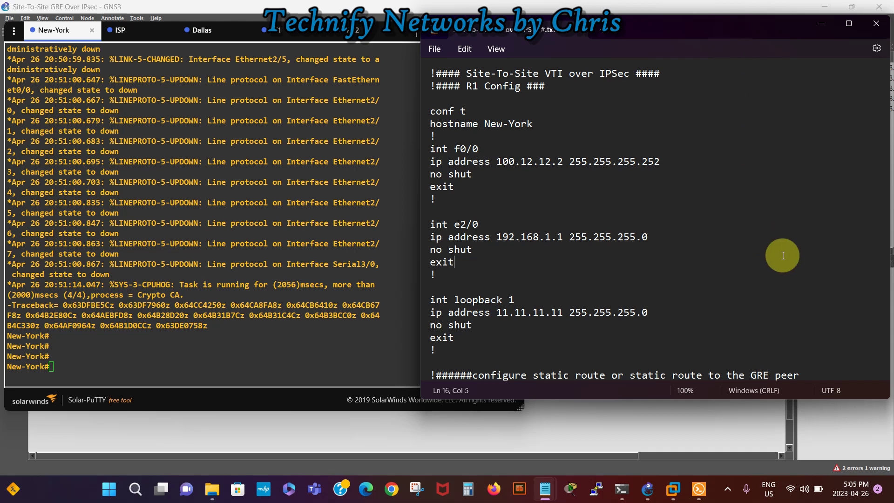
click(636, 429)
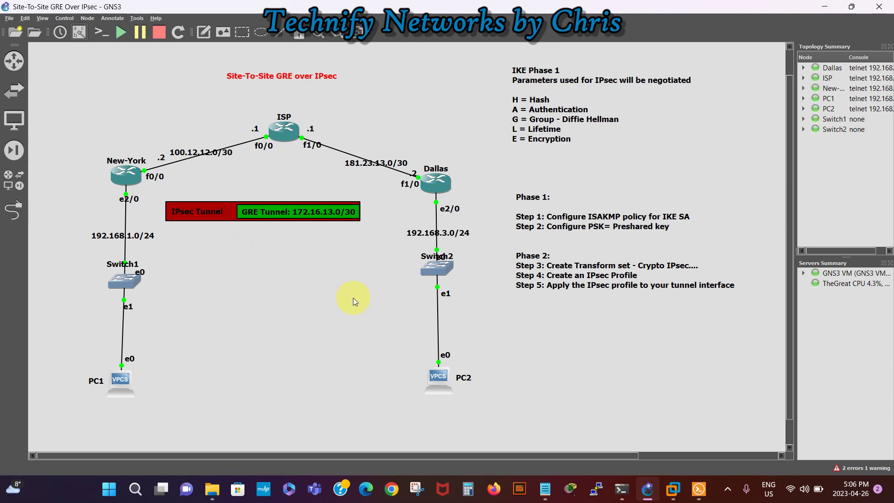
Copy New-York's Notepad configuration from "conf t" through the OSPF 1 network statements, and paste it into the New-York router's Solar-PuTTY console
click(698, 489)
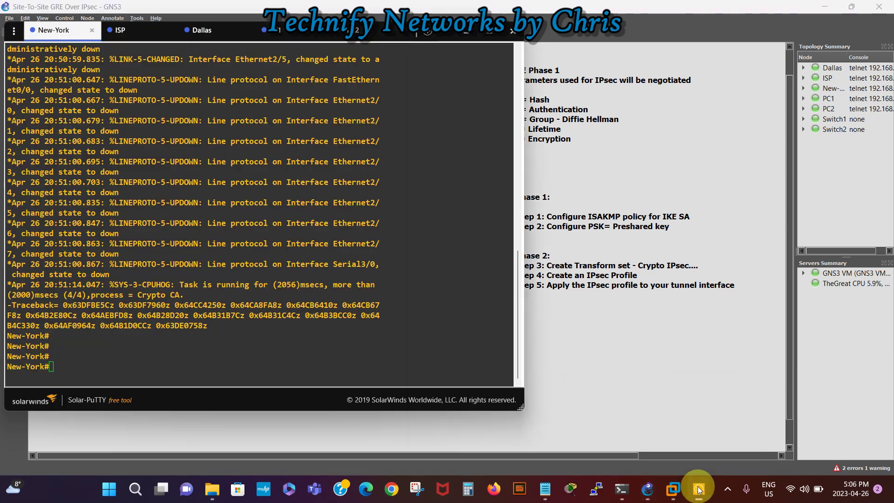
mouse_move(545, 489)
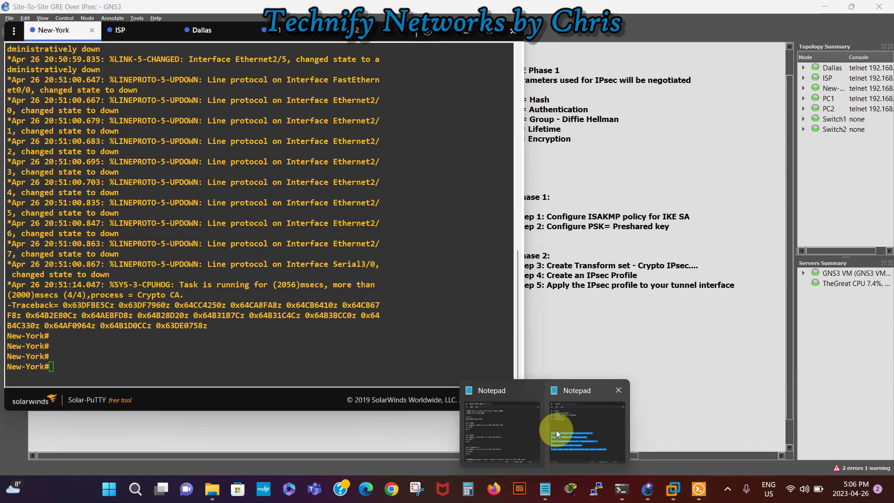
click(517, 420)
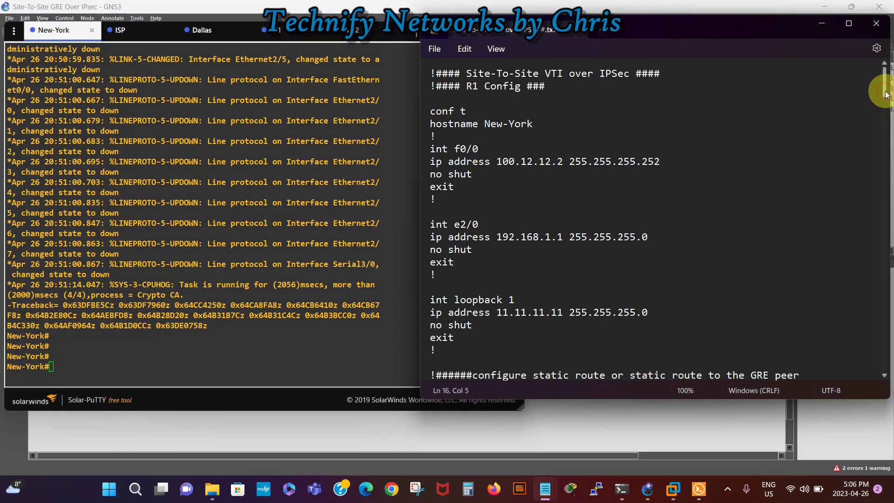
scroll(885, 93, down, 3)
scroll(886, 91, up, 3)
scroll(884, 91, down, 1)
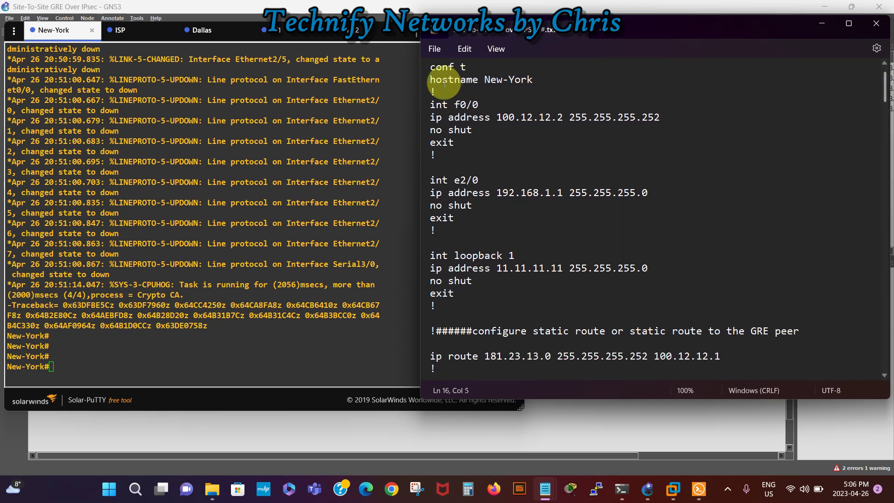
drag(429, 67, 624, 128)
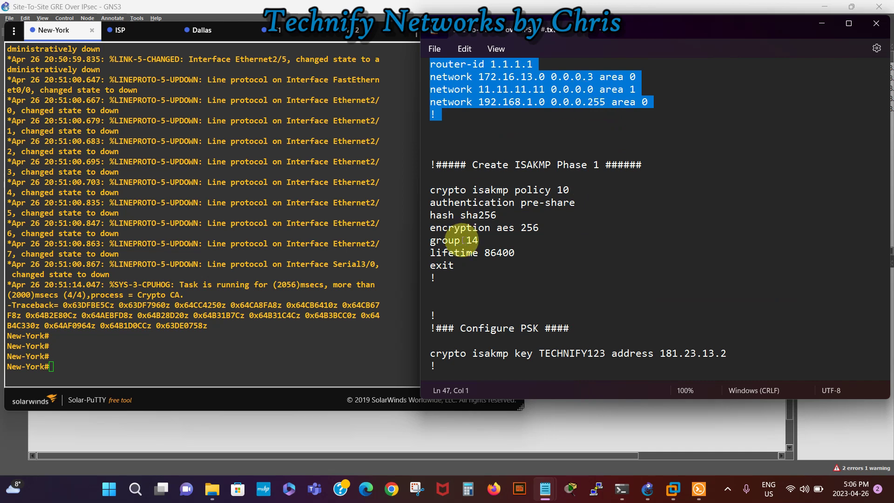
click(150, 358)
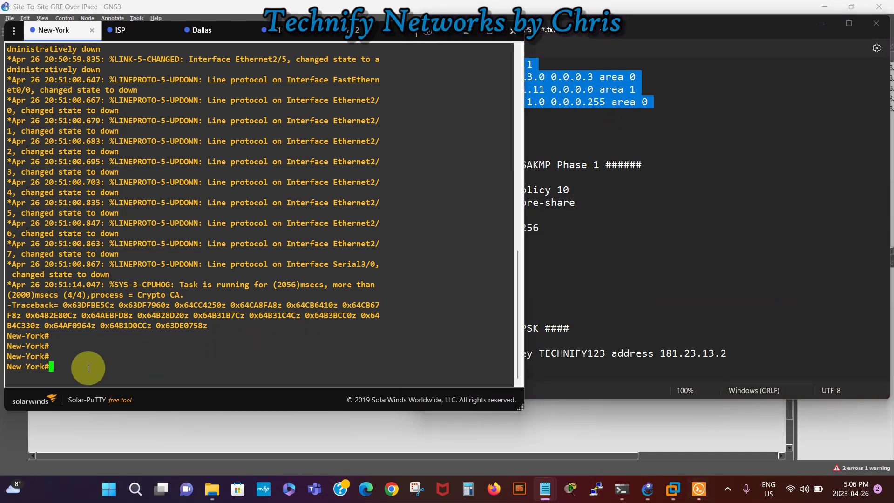
right_click(82, 367)
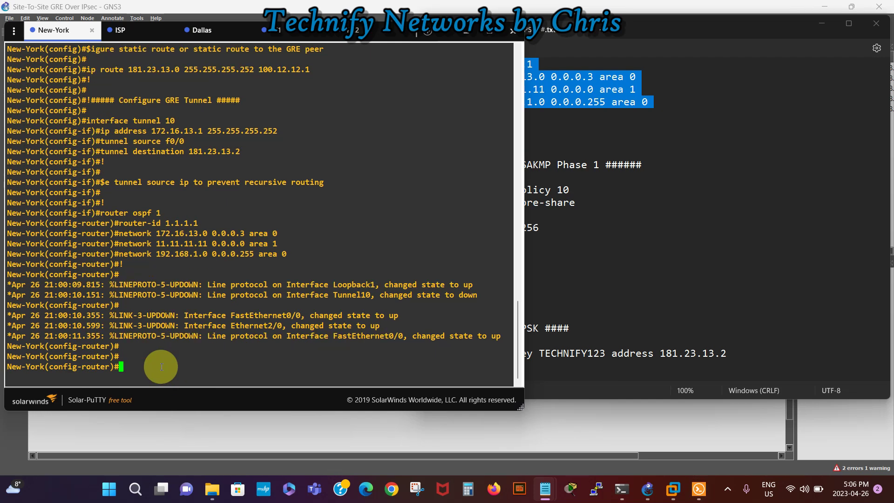
Copy the R2-ISP configuration in Notepad from "conf t" through the end of the f1/0 block, and return to the GNS3 topology
click(749, 222)
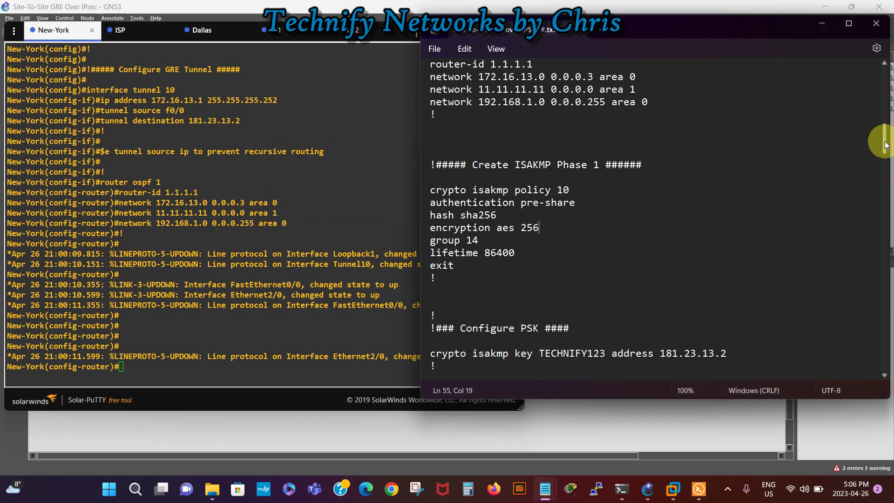
drag(884, 146, 875, 231)
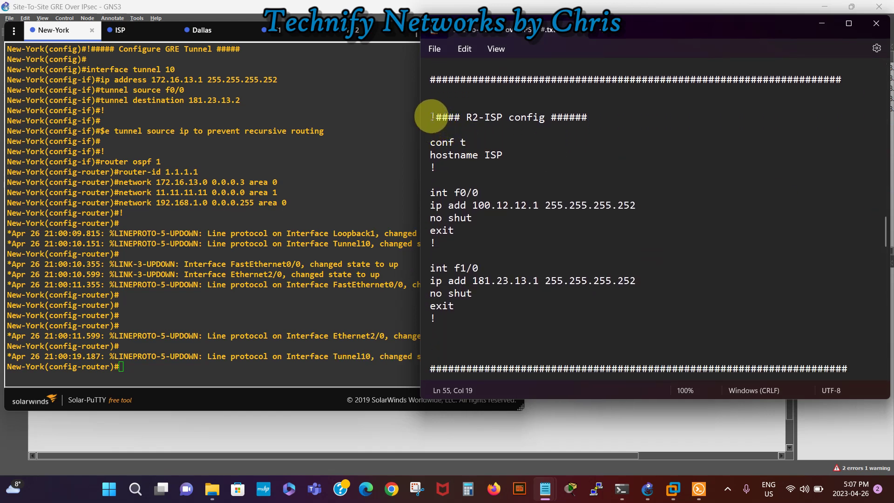
drag(431, 140, 558, 318)
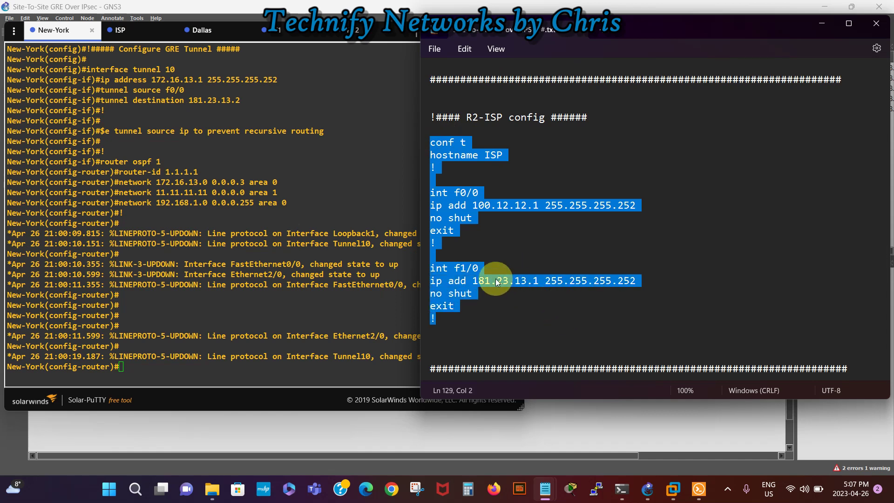
right_click(458, 281)
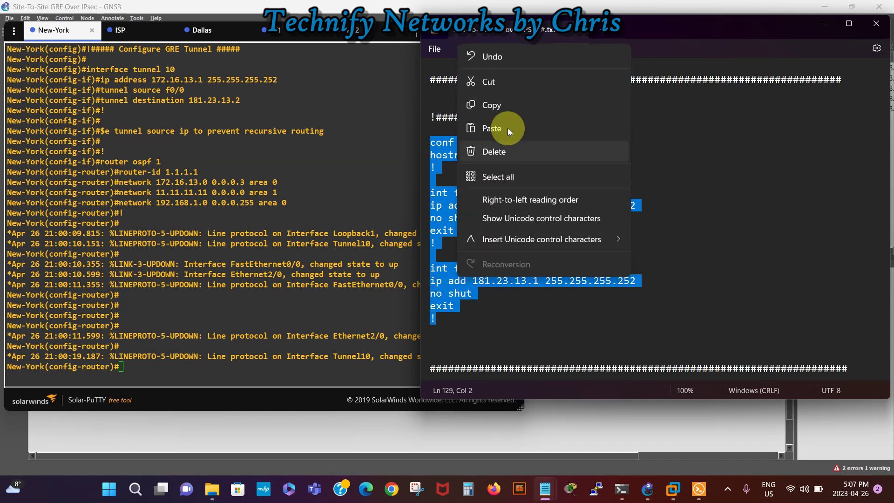
click(504, 105)
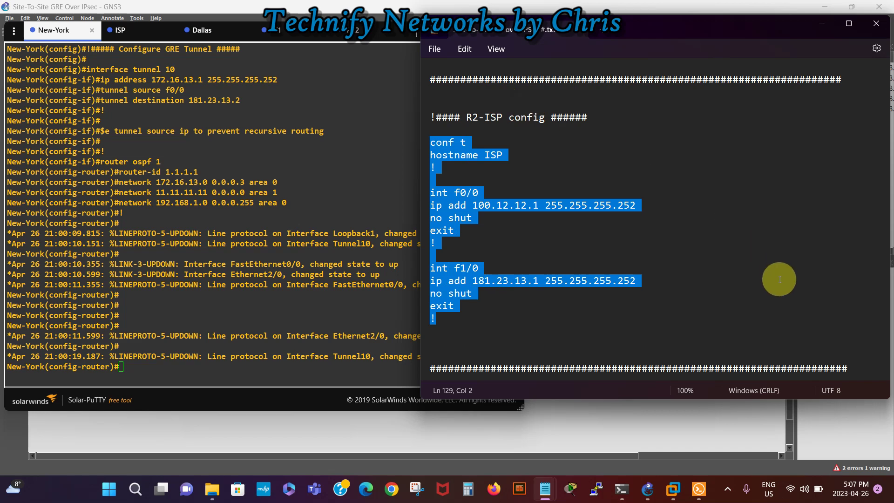
click(619, 425)
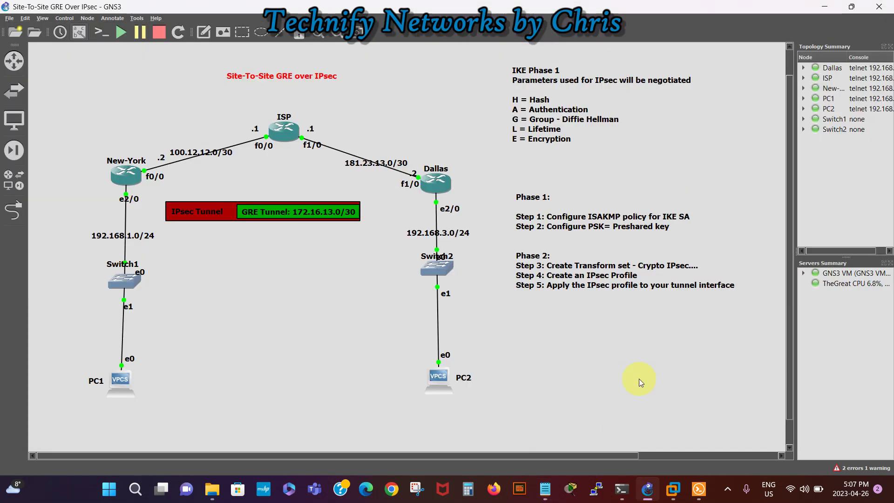
Wake the ISP router's Solar-PuTTY console and paste the copied configuration, assigning 100.12.12.1 to f0/0 and 181.23.13.1 to f1/0 with mask 255.255.255.252
click(698, 488)
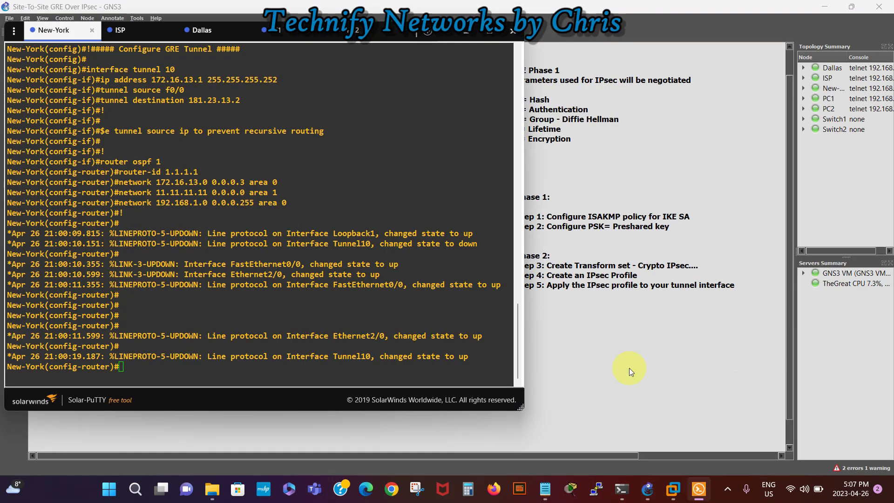
click(132, 40)
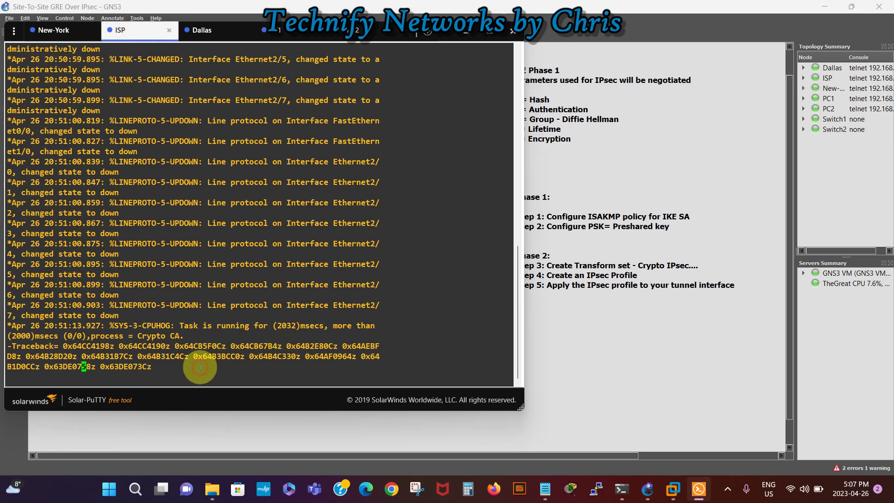
key(Return)
key(Return)
key(Return)
key(Return)
key(Return)
key(Return)
key(Return)
key(Return)
key(Return)
key(Return)
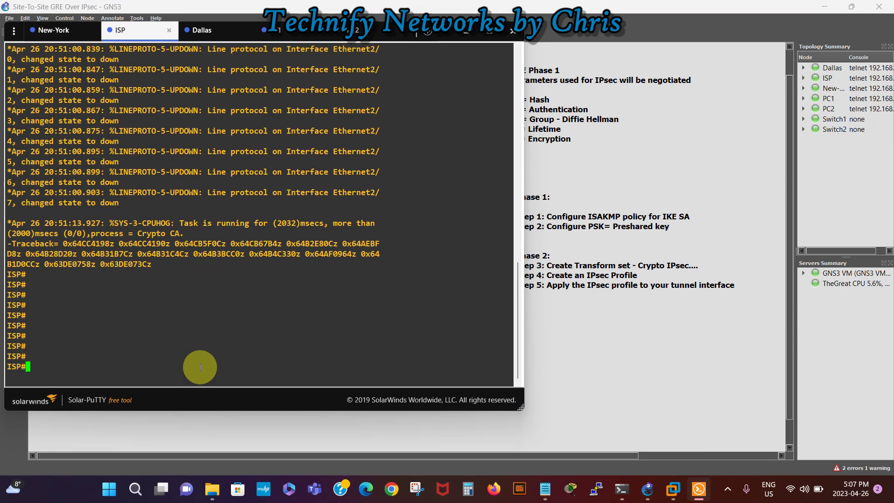
right_click(201, 367)
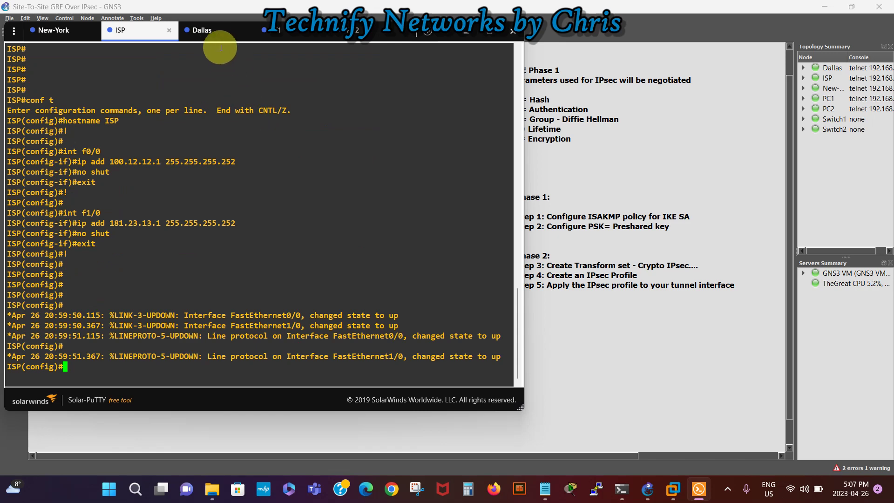
Open the Dallas console session, and copy the R3 configuration in Notepad from "conf t" through the OSPF 1 network statements
click(201, 30)
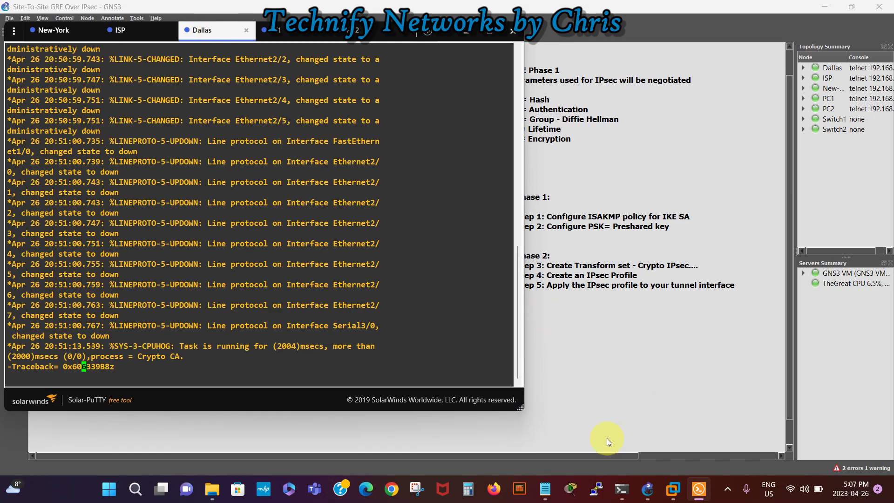
mouse_move(554, 474)
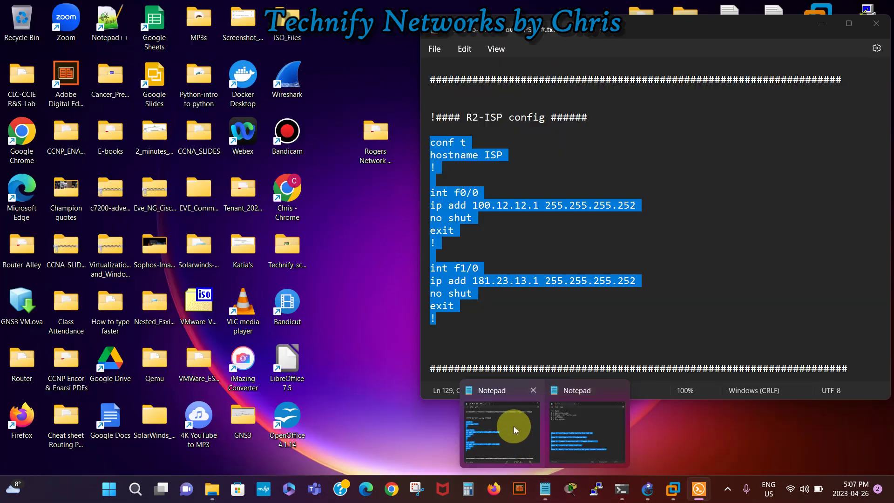
click(513, 426)
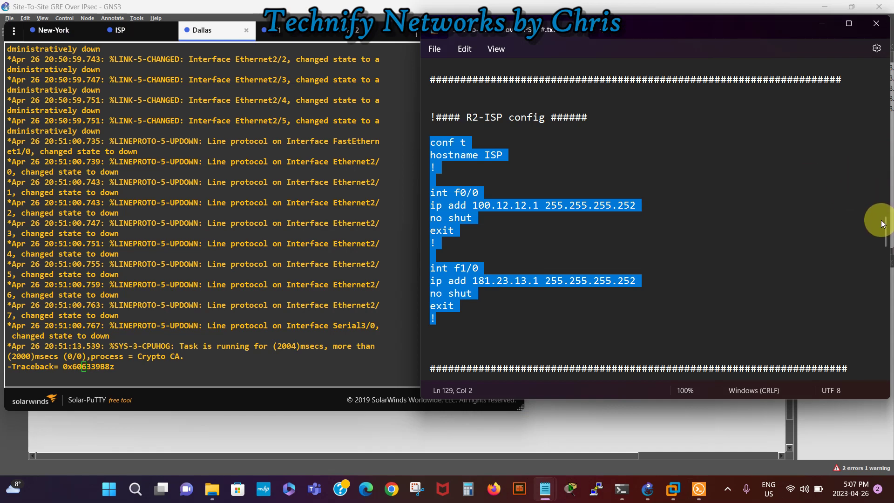
drag(884, 232, 877, 259)
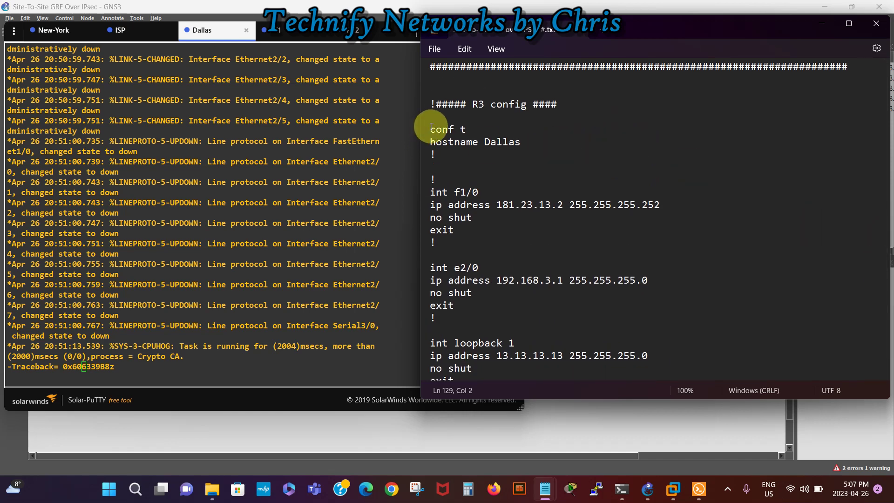
drag(431, 129, 572, 342)
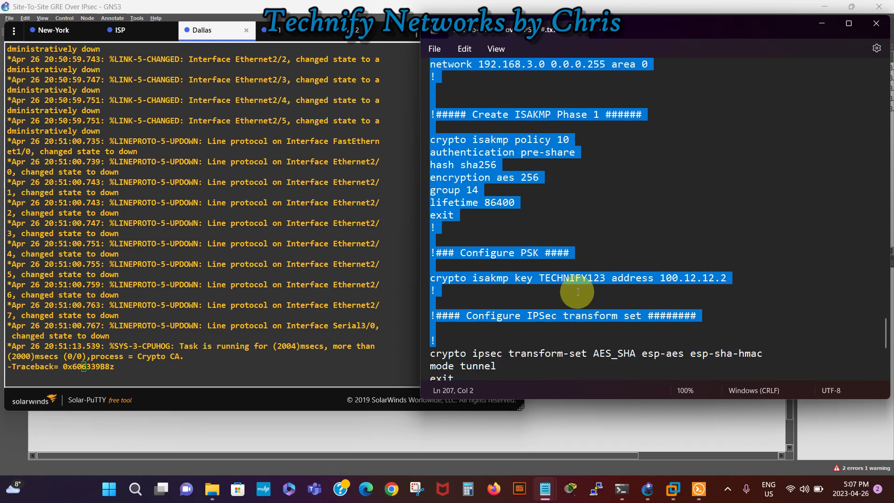
drag(577, 292, 692, 341)
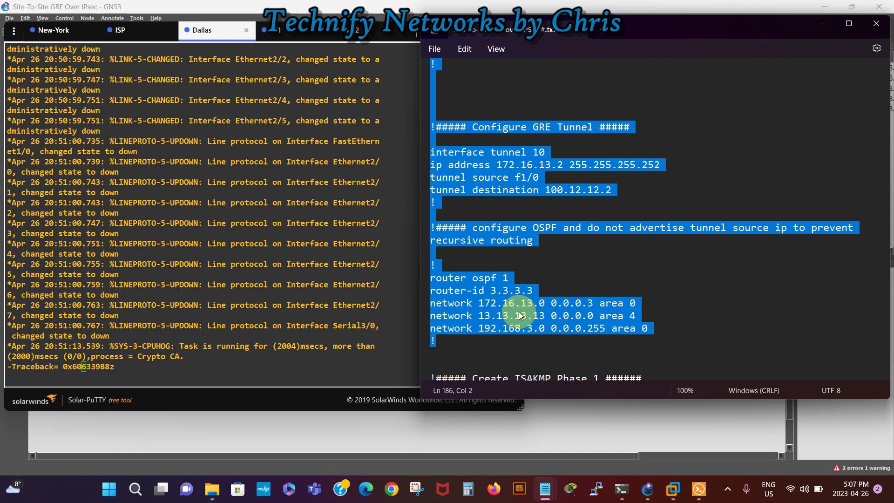
Wake the Dallas router's Solar-PuTTY console and paste the copied configuration, including tunnel 10 at 172.16.13.2 and OSPF 1 with router-id 3.3.3.3
click(181, 367)
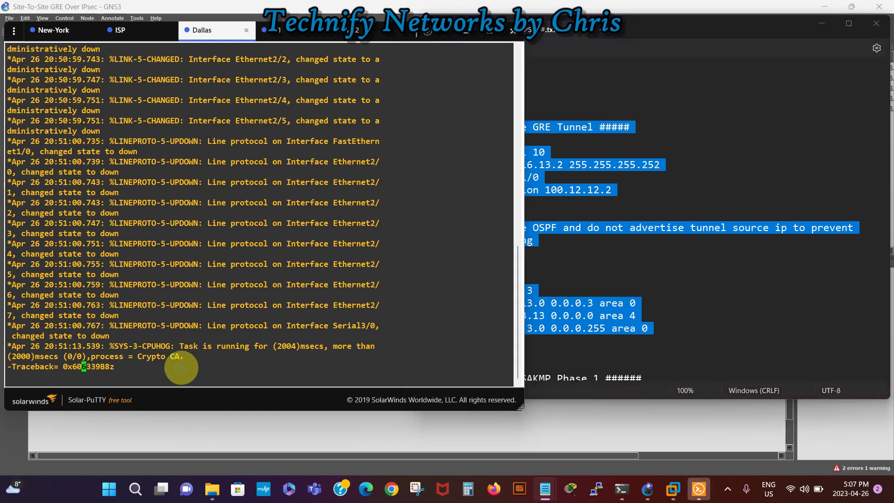
key(Return)
key(Return)
key(Return)
key(Return)
key(Return)
key(Return)
key(Return)
key(Return)
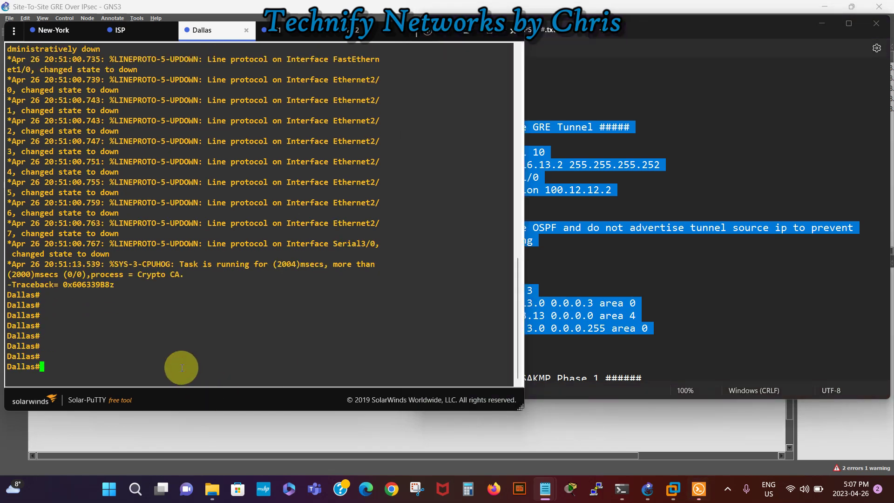
right_click(182, 368)
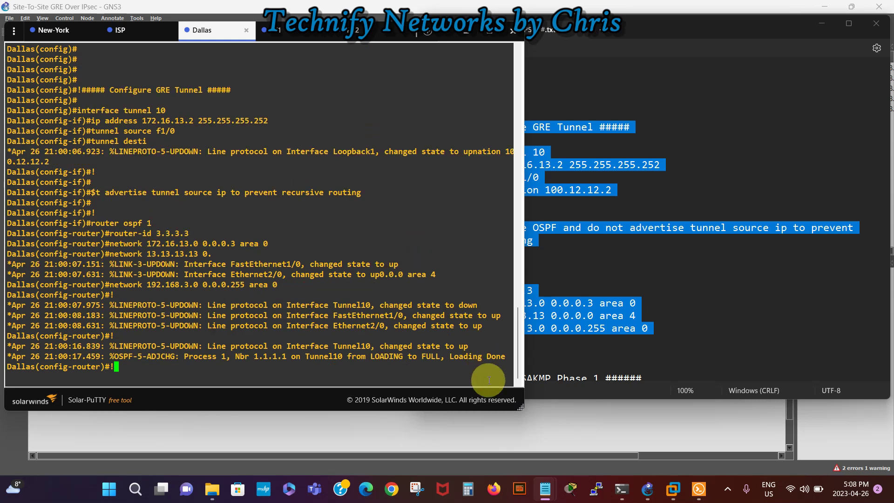
key(Return)
key(Return)
key(Return)
key(Return)
key(Return)
key(Return)
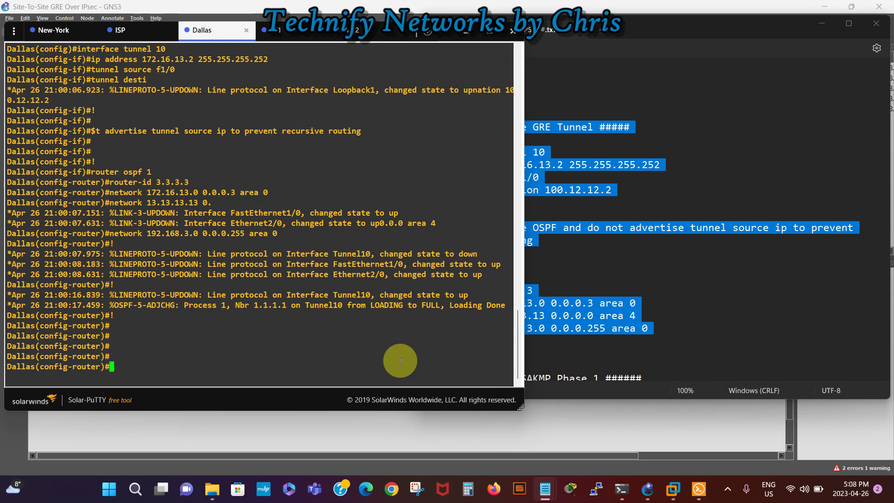
Check the Dallas router's OSPF neighbors with "do sh ip ospf nei"
text(do )
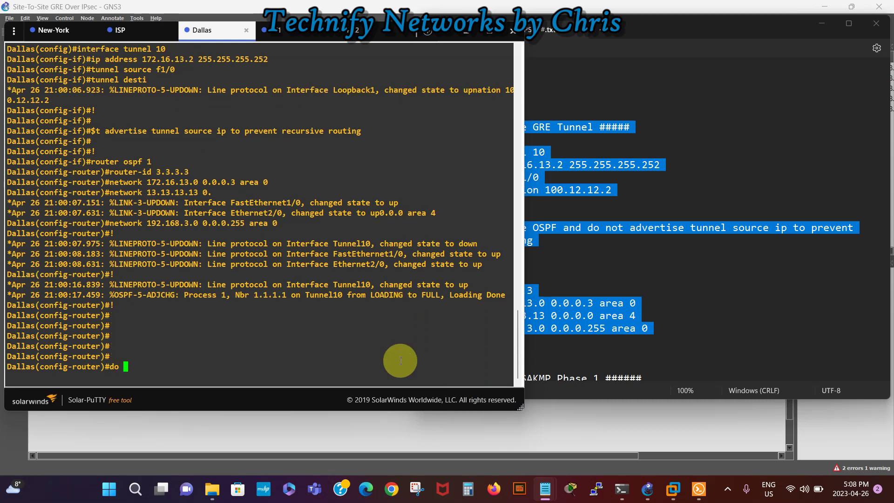
text(sh ip ospf neu)
key(BackSpace)
text(i)
key(Return)
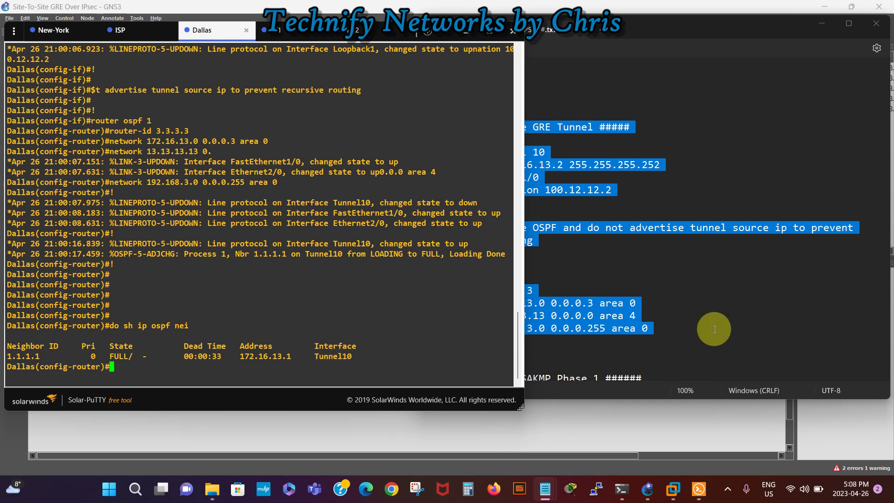
Return to the GNS3 topology and start an Ethernet packet capture with live visualization on the link between New-York f0/0 and ISP f0/0
click(775, 324)
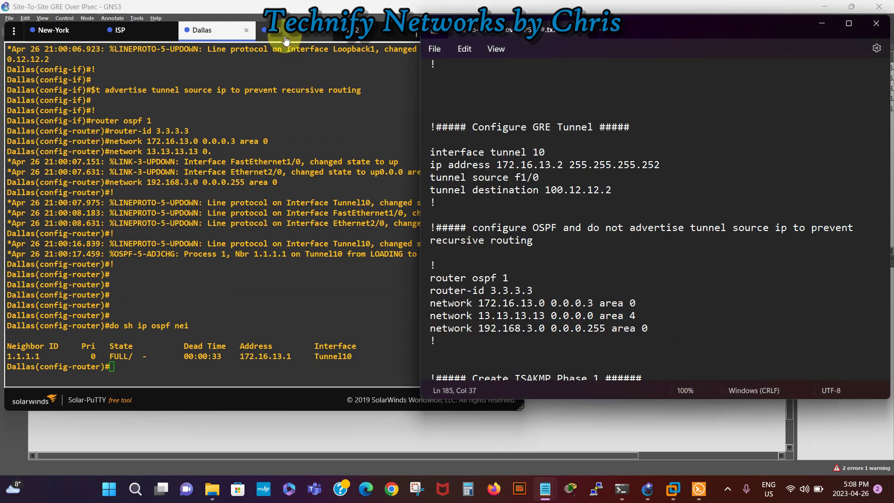
click(284, 35)
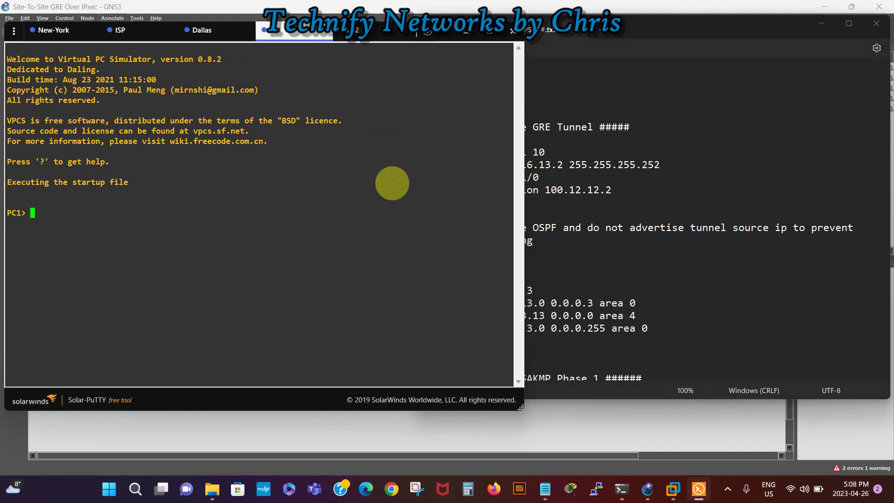
click(603, 420)
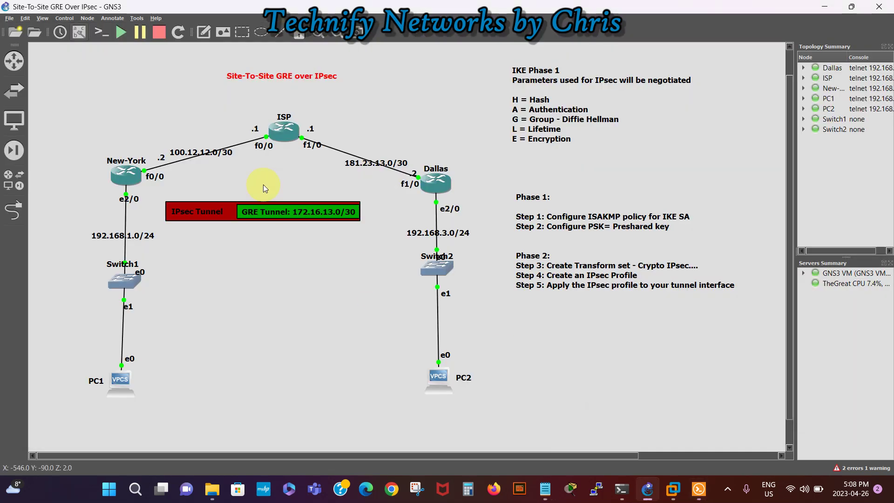
right_click(178, 162)
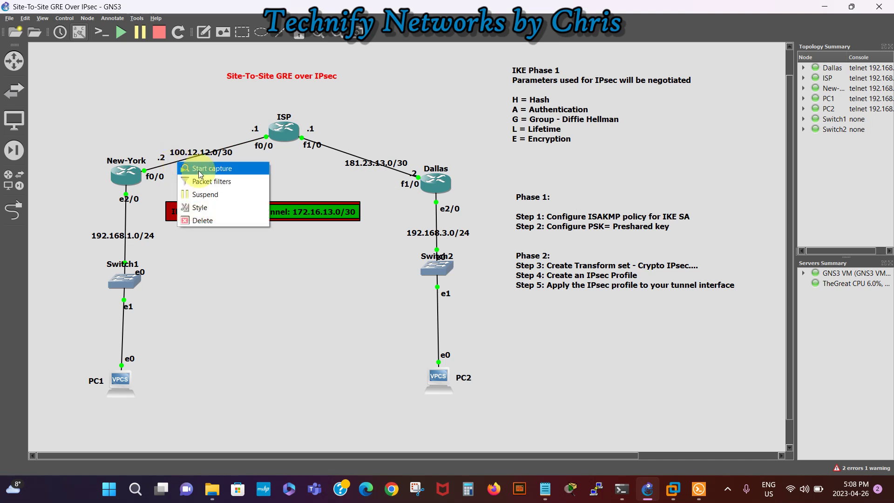
click(199, 170)
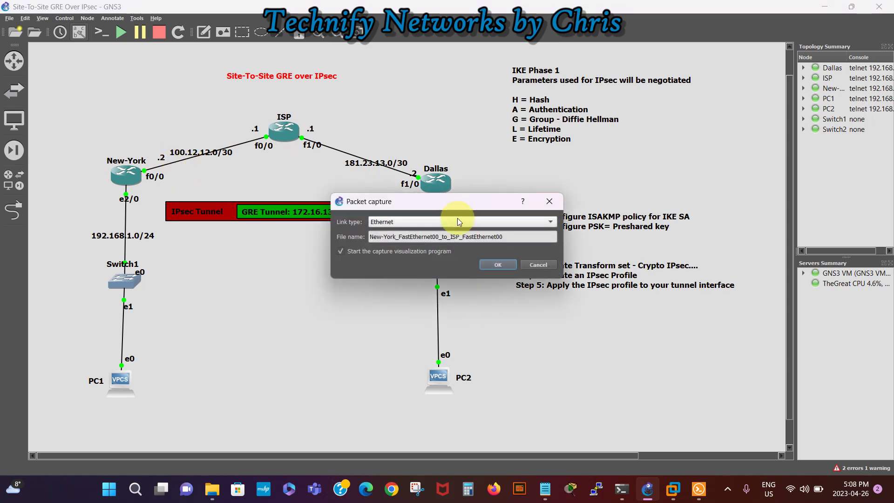
click(494, 264)
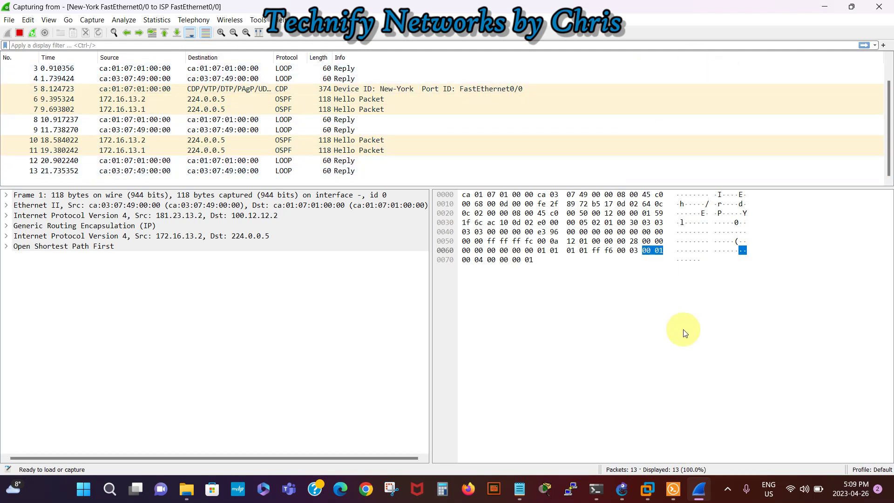
Return to PC1's Solar-PuTTY console and assign it 192.168.1.5/24 with gateway 192.168.1.1
mouse_move(673, 496)
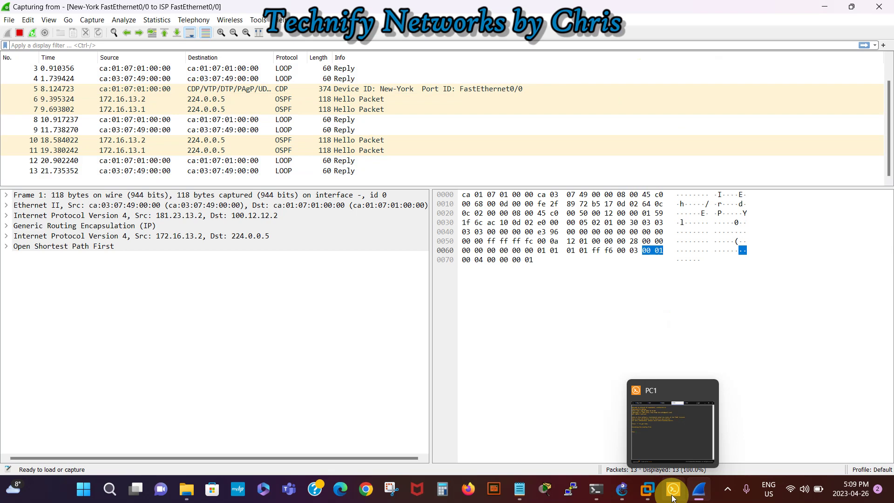
click(622, 489)
click(673, 489)
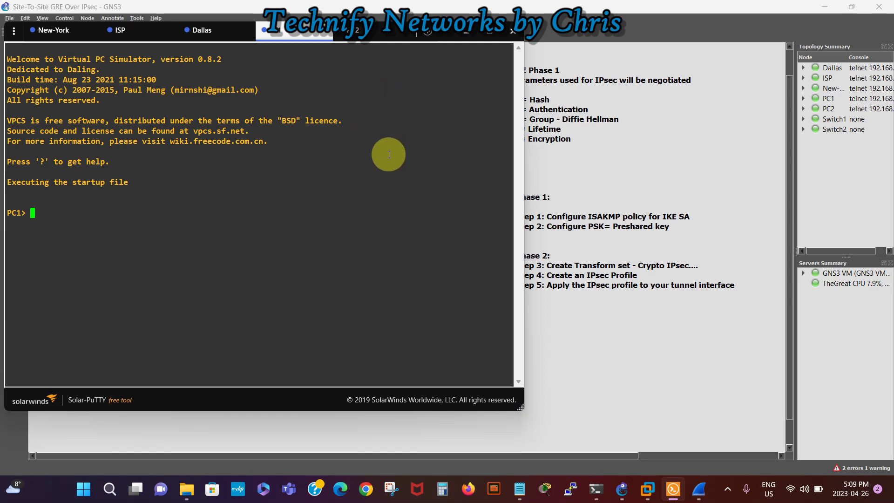
drag(325, 391, 592, 363)
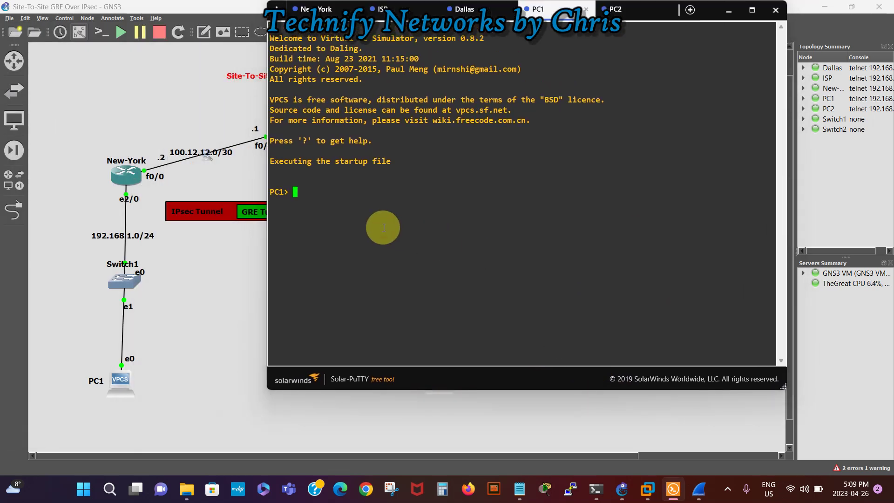
text(ip )
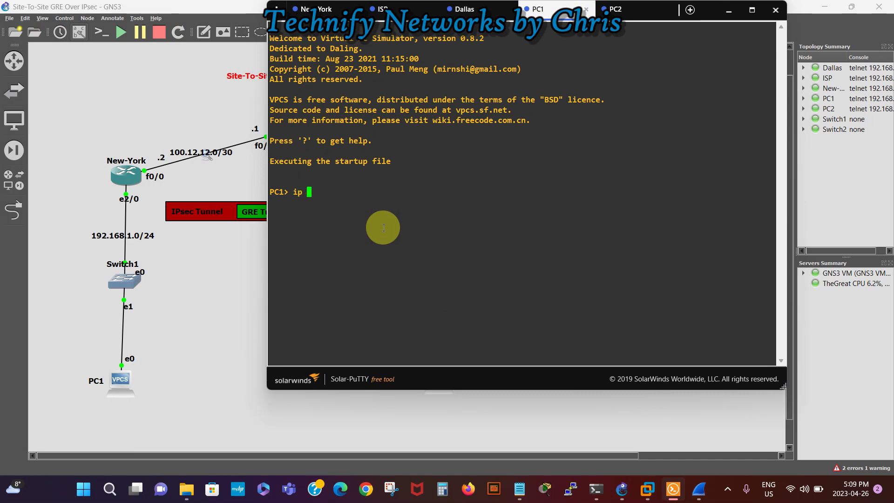
text(192.168.1)
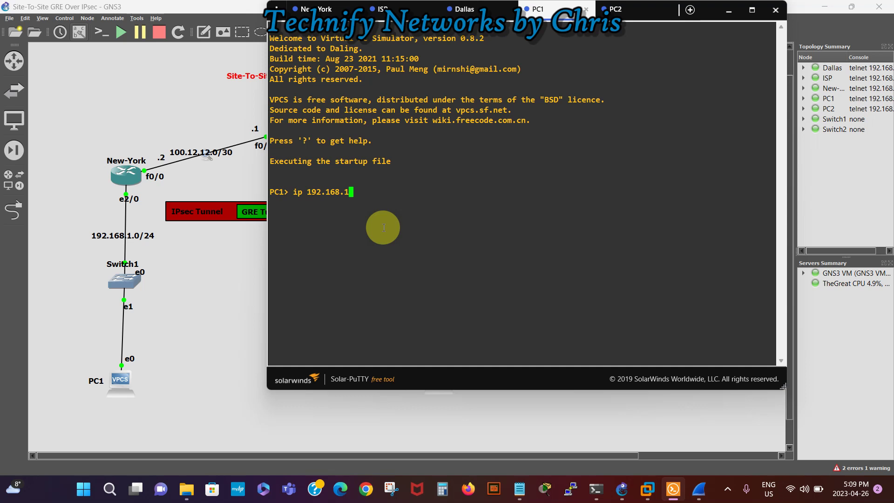
text(.5/24 192.168.1.1)
key(Return)
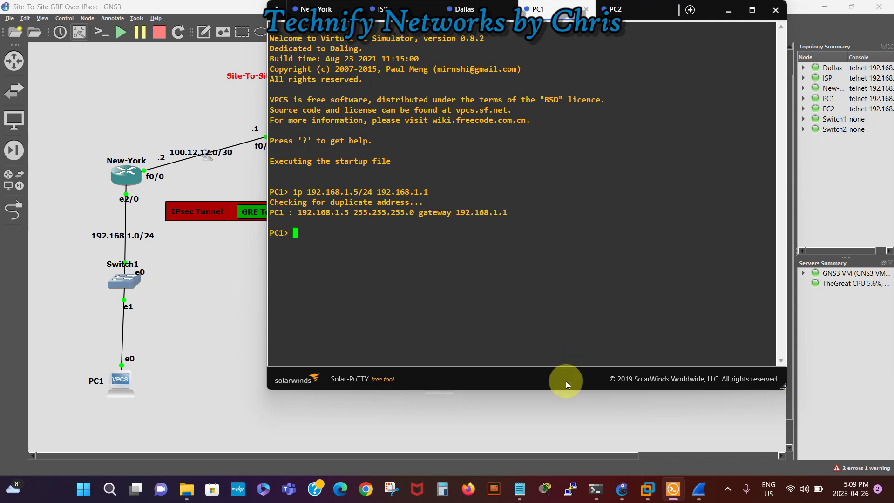
In PC2's console, try to assign the address by entering "192.168.3.5/24 192.168.3.1" without the ip keyword
drag(566, 381, 315, 386)
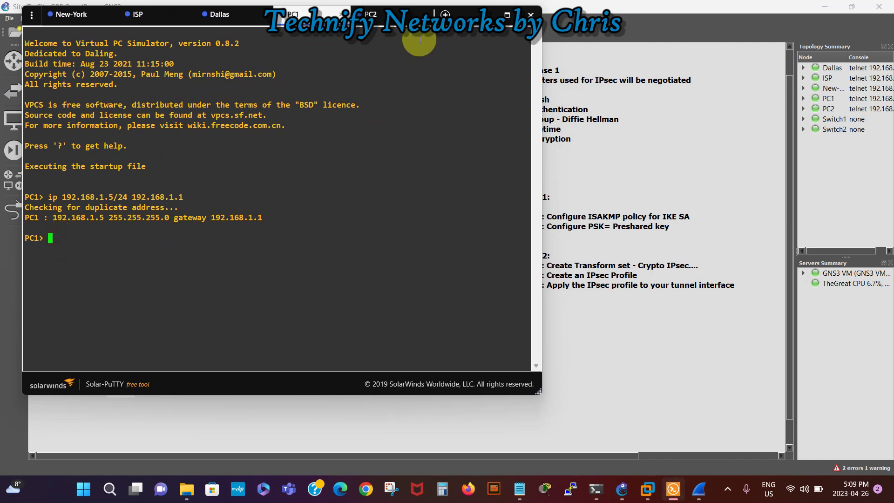
click(372, 15)
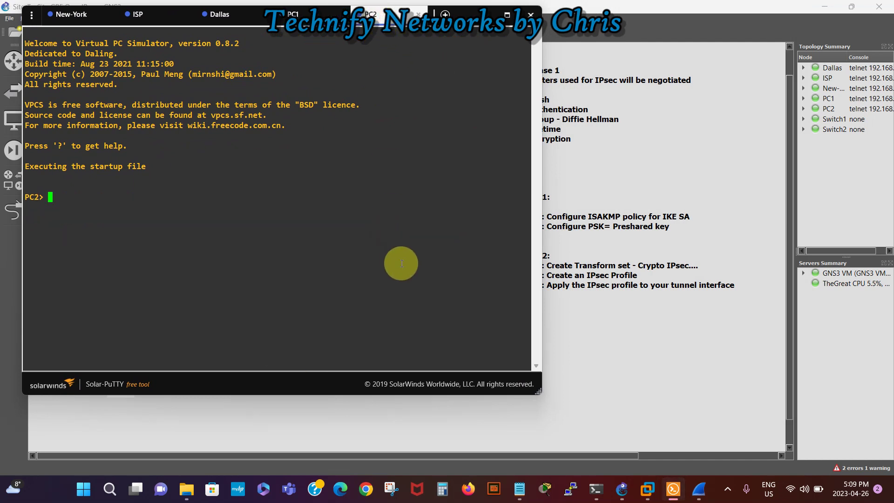
text(1)
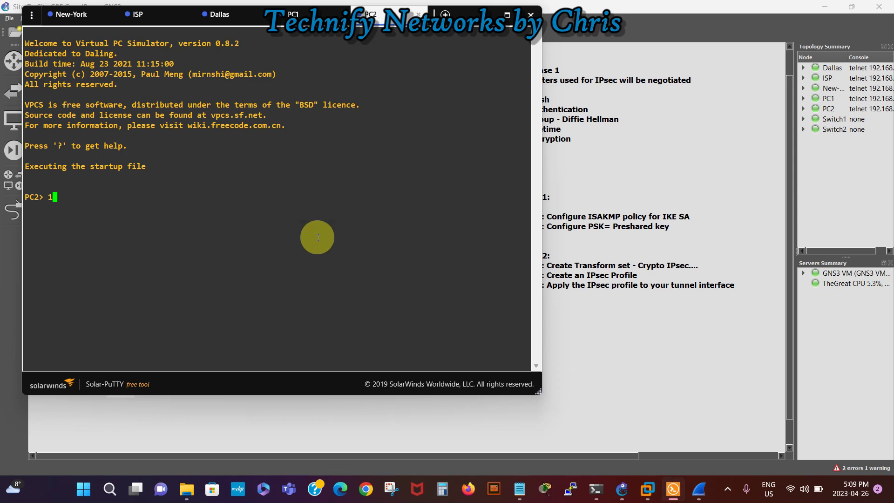
text(92.168.3.5/24 192.168.3.)
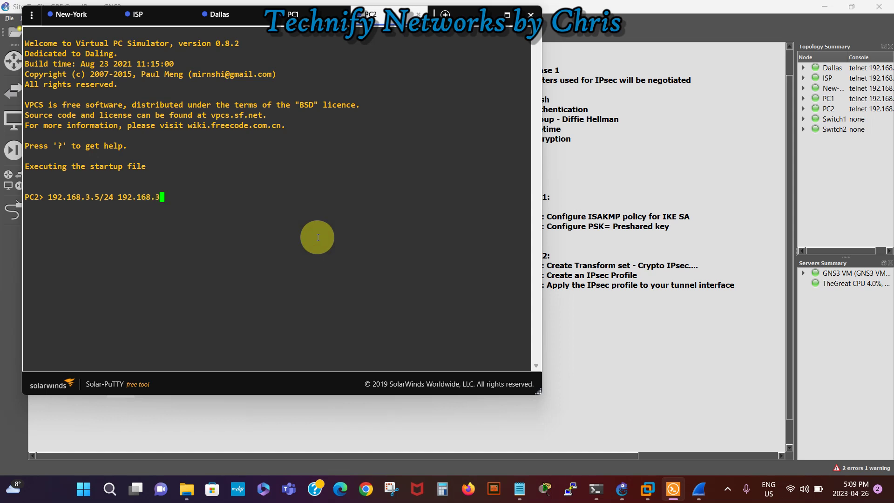
text(1)
key(Return)
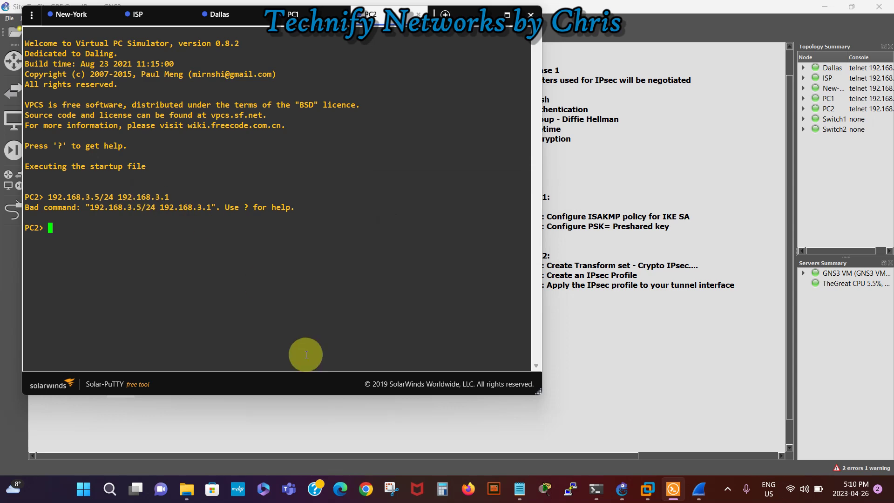
Recall PC2's last entry and run it as "ip 192.168.3.5/24 192.168.3.1", and switch to PC1's console
drag(314, 384, 486, 412)
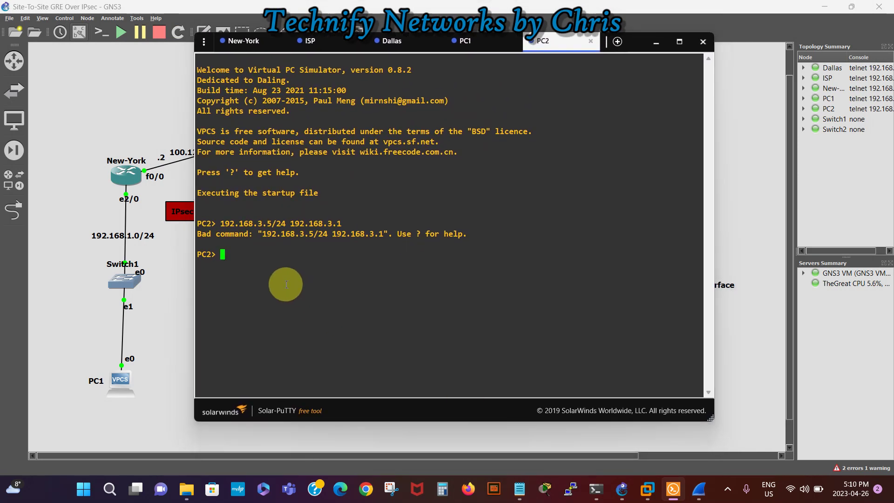
click(253, 269)
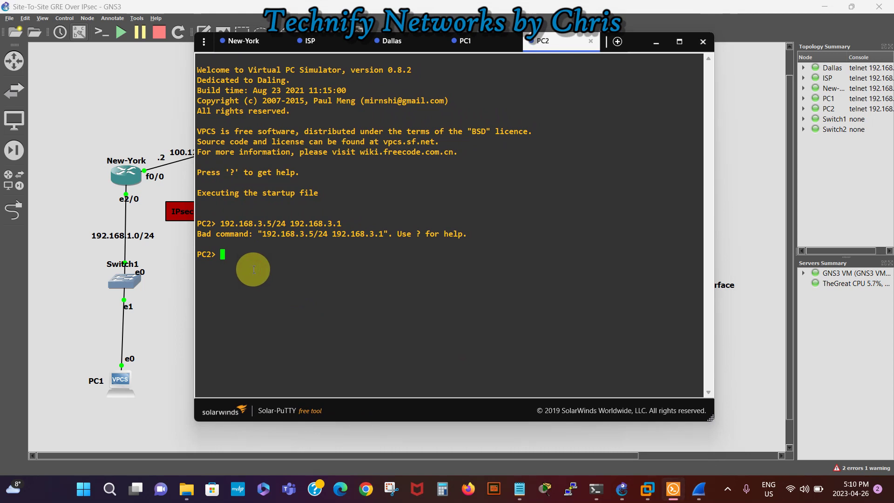
key(Up)
key(Left)
key(Left)
key(Left)
key(Left)
key(Left)
key(Left)
key(Left)
key(Left)
key(Left)
key(Left)
key(Left)
key(Left)
key(Left)
key(Left)
key(Left)
key(Left)
key(Left)
key(Left)
key(Left)
key(Left)
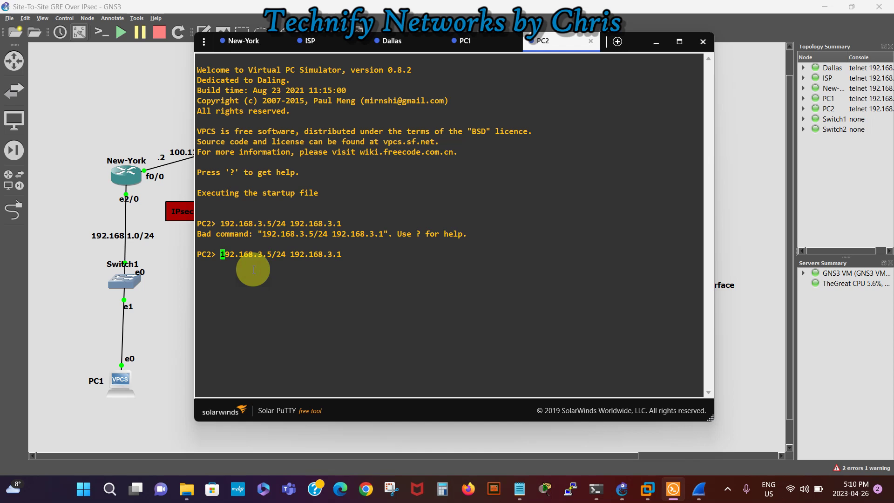
text(ip)
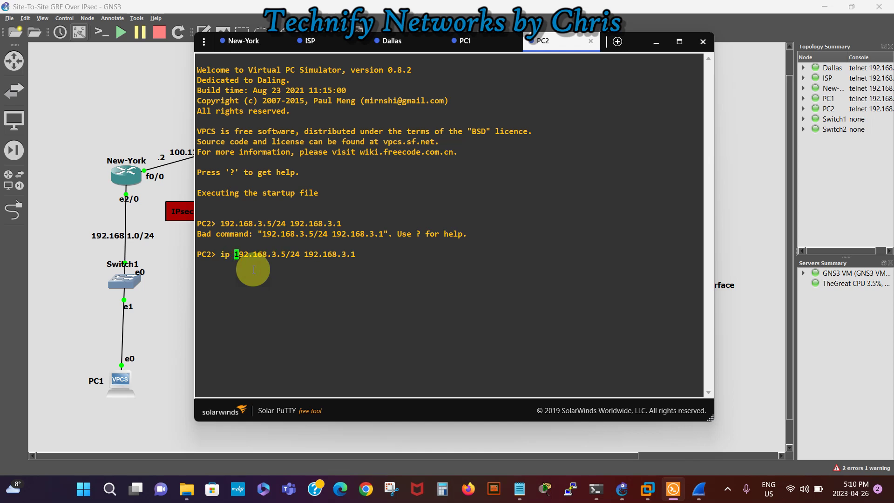
key(Return)
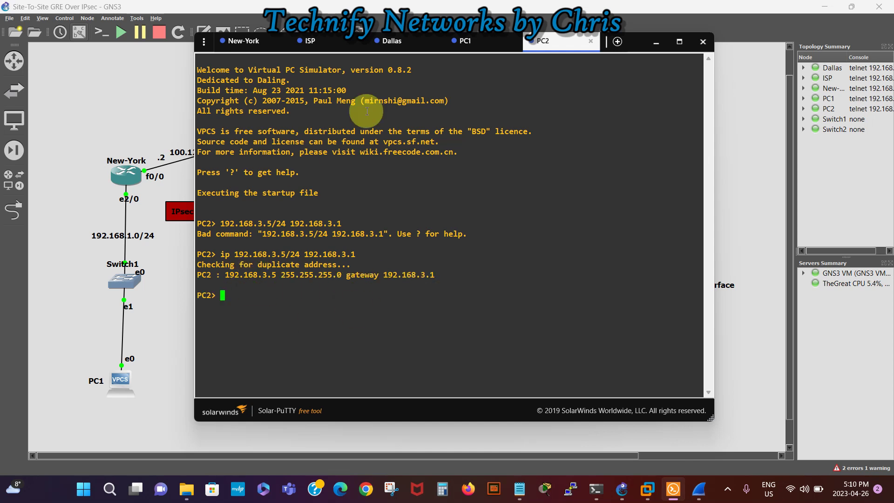
click(475, 45)
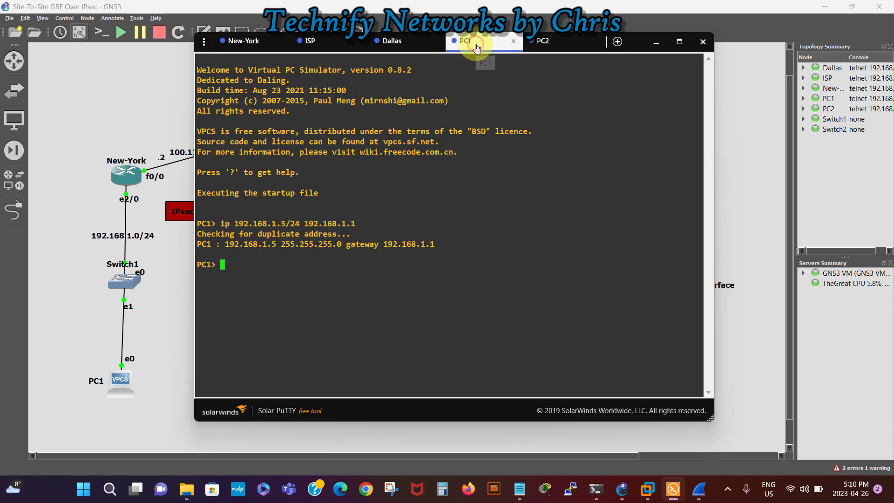
Start a continuous ping from PC1 with "ping 192.168.3.5 -t" and switch to the Wireshark capture to examine the ICMP packets
click(292, 304)
text(pi)
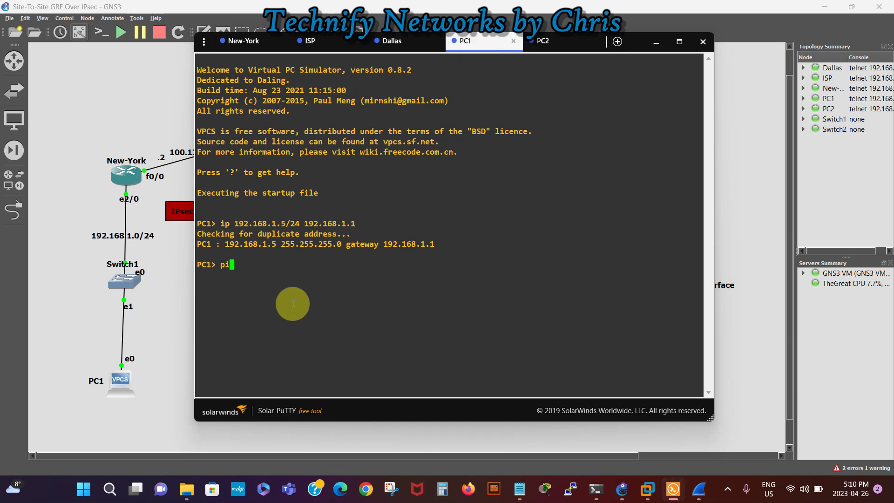
text(ng 192.168.3.5 -t)
key(Return)
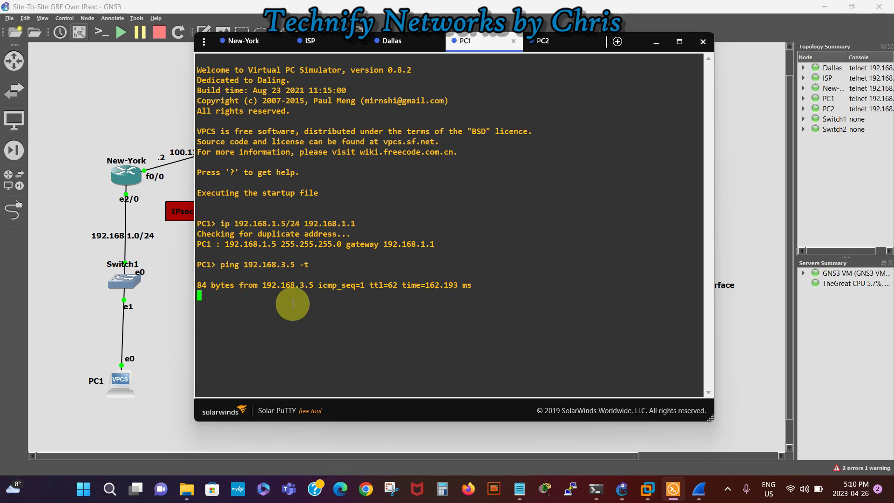
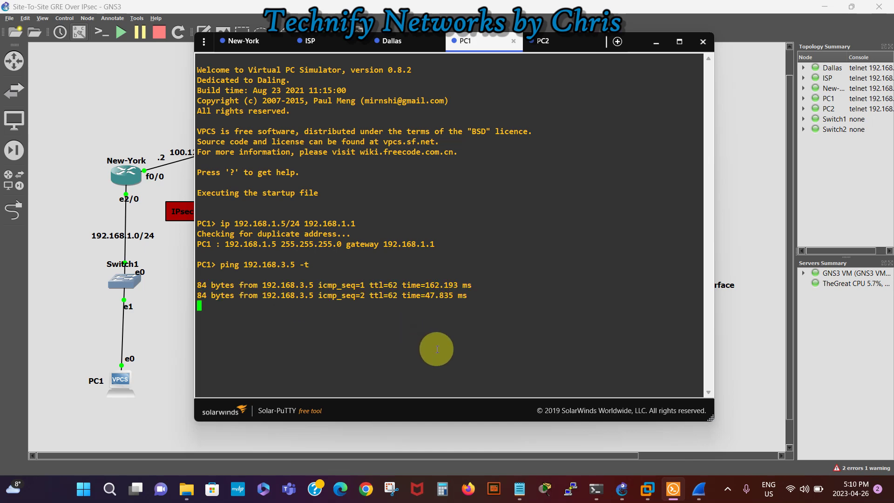
click(703, 491)
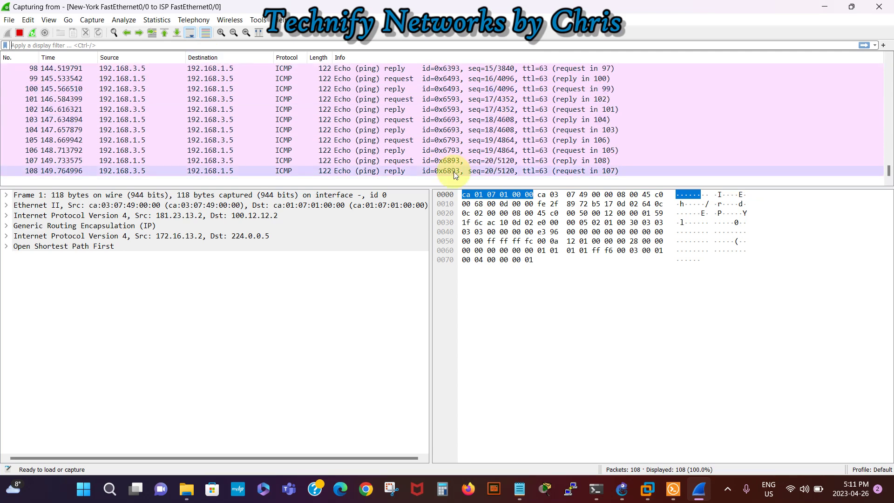
Stop the continuous ping in PC1's console and minimize the console to return to the Wireshark capture
click(673, 492)
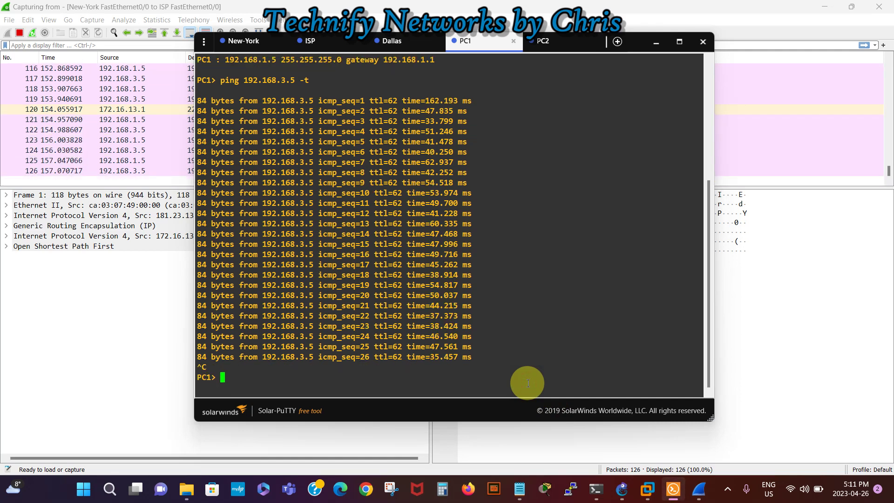
key(Return)
key(Return)
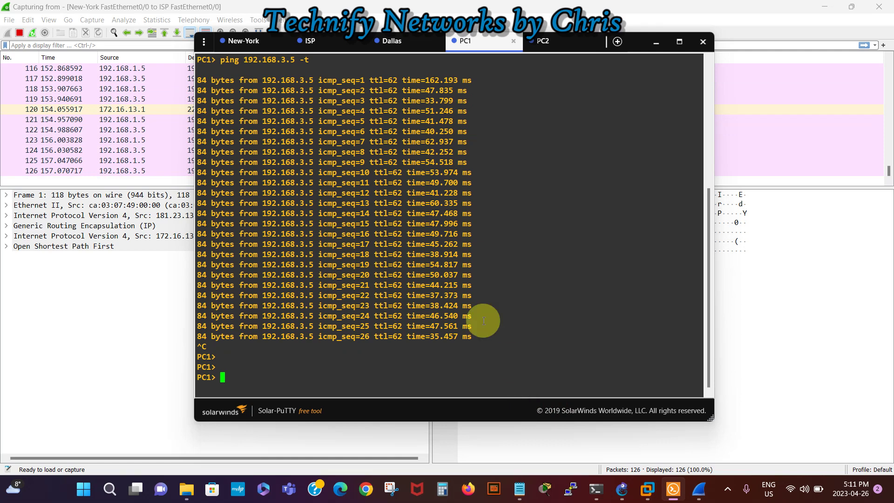
click(654, 44)
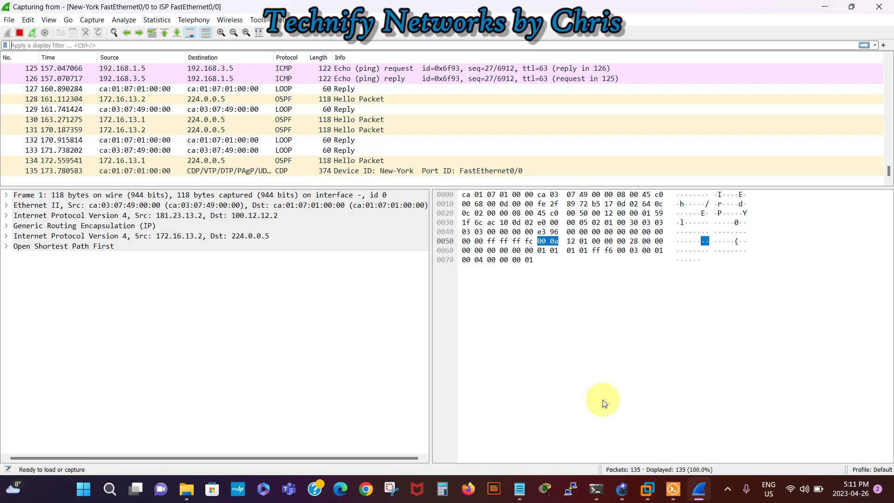
Return to the GNS3 topology, bring up New-York's router console, and move its window aside to make room for the configuration notes
mouse_move(673, 491)
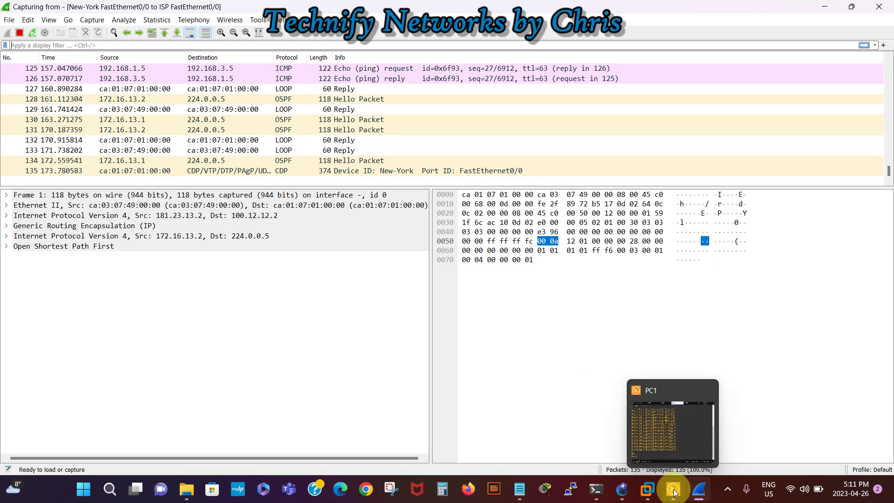
click(622, 488)
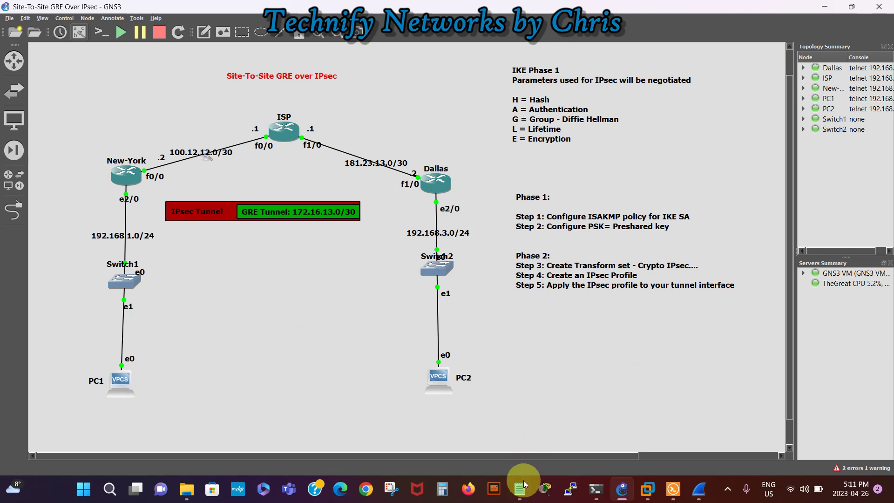
mouse_move(518, 487)
click(674, 486)
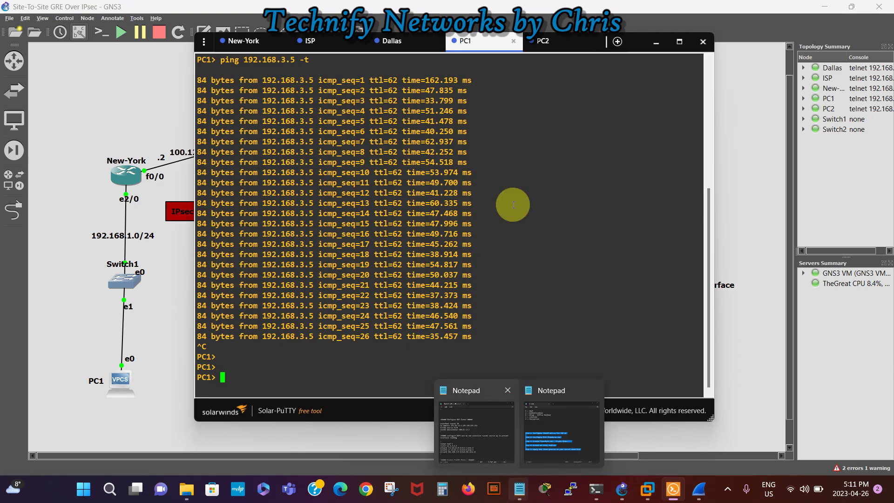
click(246, 40)
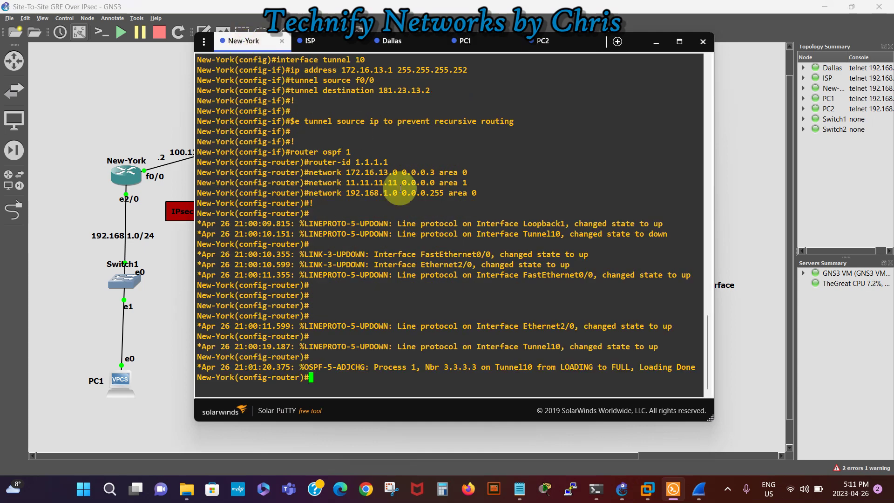
drag(505, 403, 317, 387)
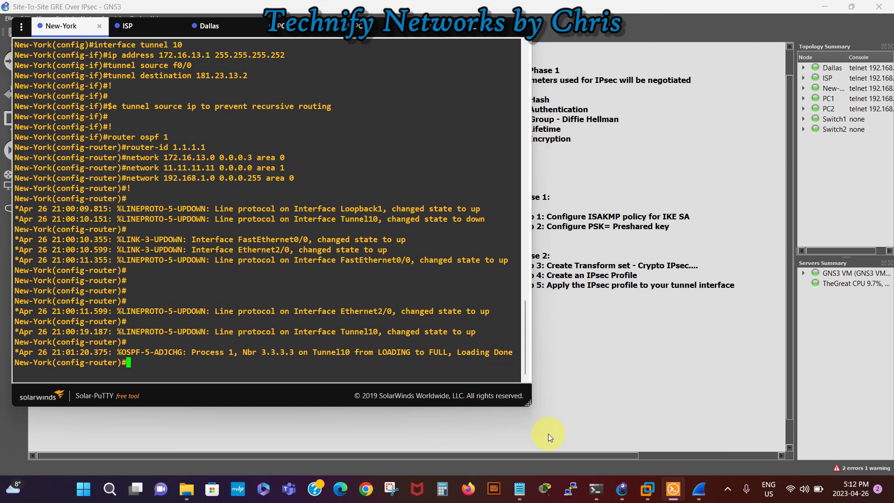
Bring up the GRE over IPsec configuration notes in Notepad and copy New-York's ISAKMP Phase 1 block, from "crypto isakmp policy 10" through "exit"
click(519, 489)
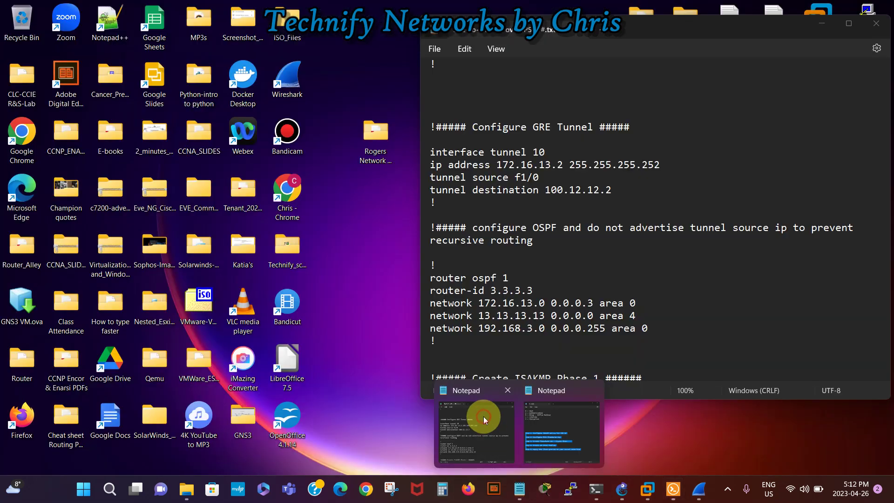
click(479, 417)
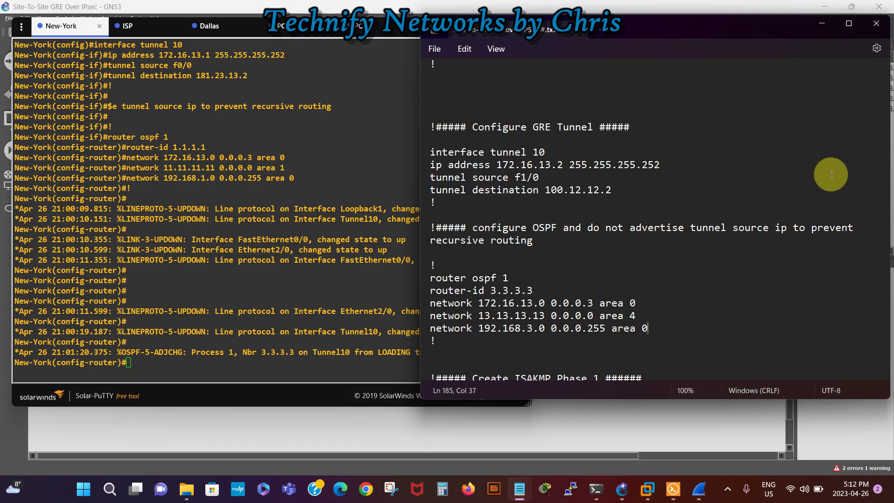
mouse_move(889, 304)
drag(885, 311, 888, 146)
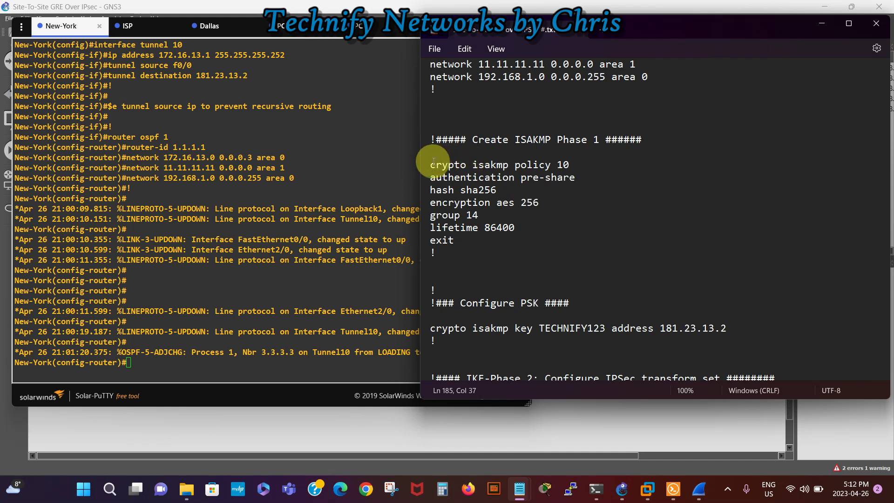
drag(429, 164, 522, 251)
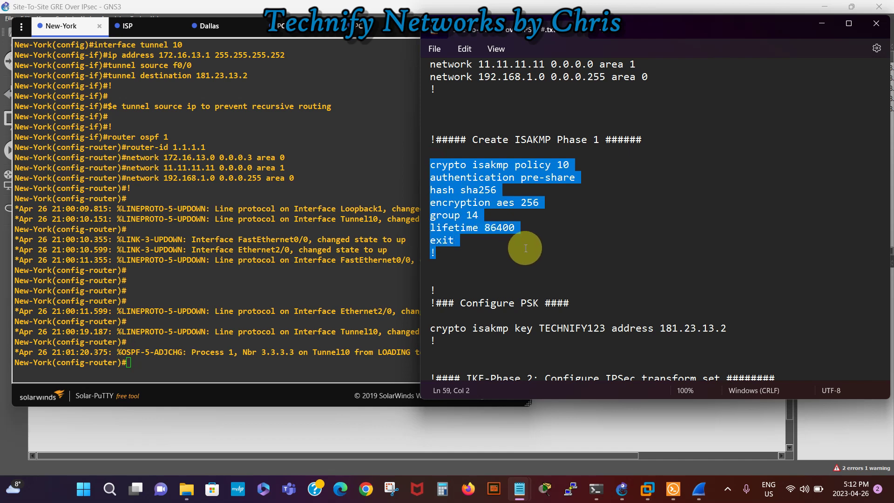
right_click(463, 210)
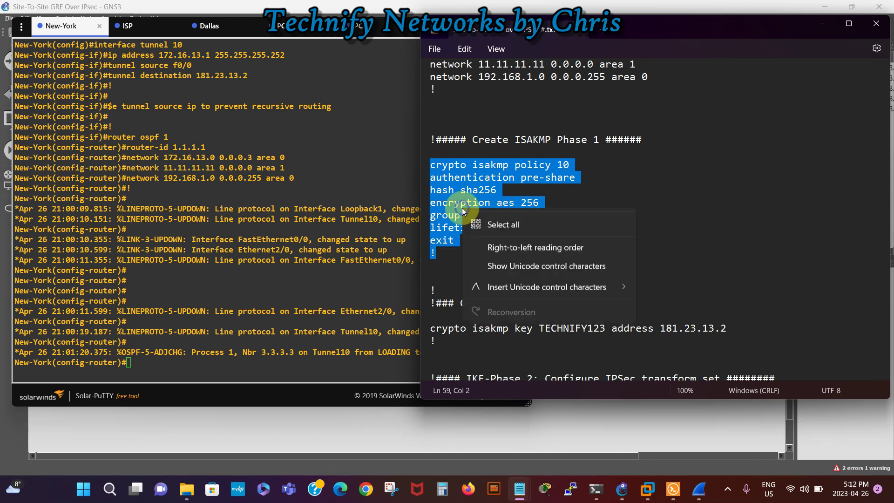
click(505, 270)
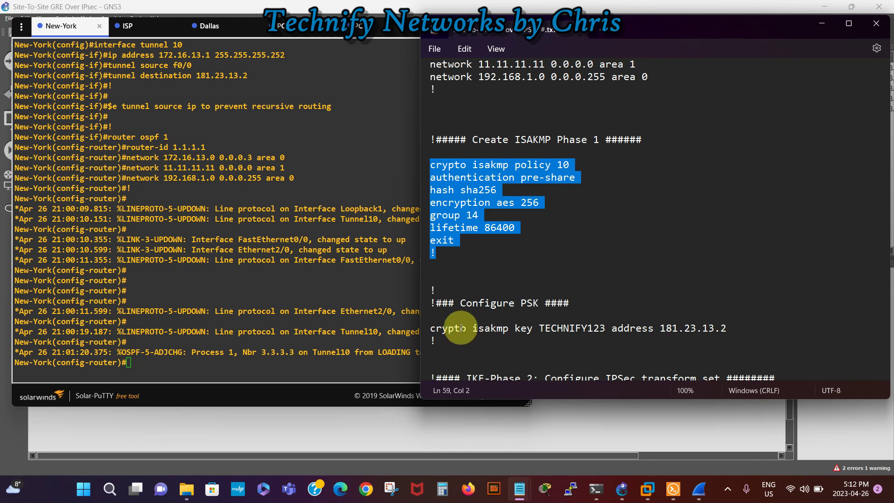
Exit OSPF router configuration mode on New-York to global configuration mode and add a few blank prompt lines
click(190, 374)
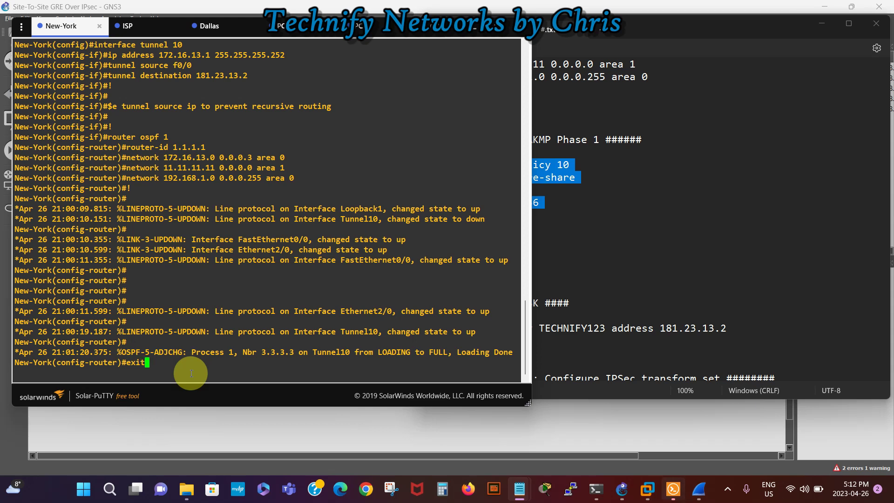
text(exit)
key(Return)
key(Return)
key(Return)
key(Return)
key(Return)
key(Return)
key(Return)
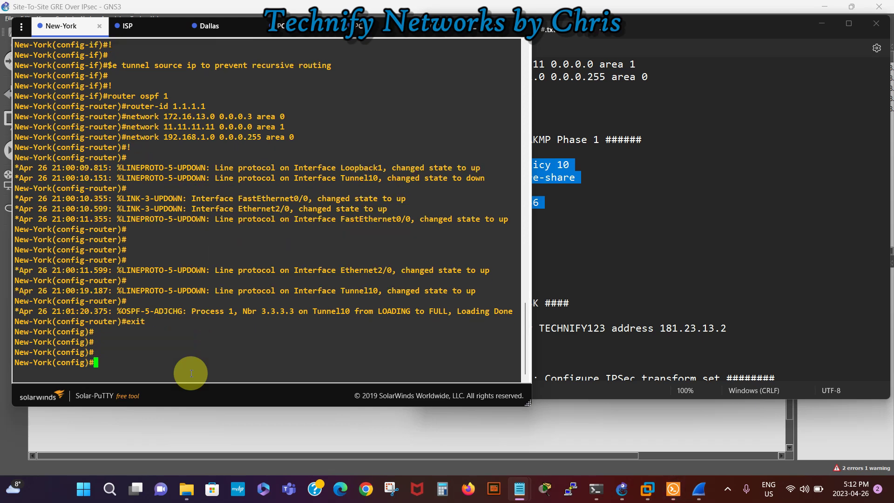
key(Return)
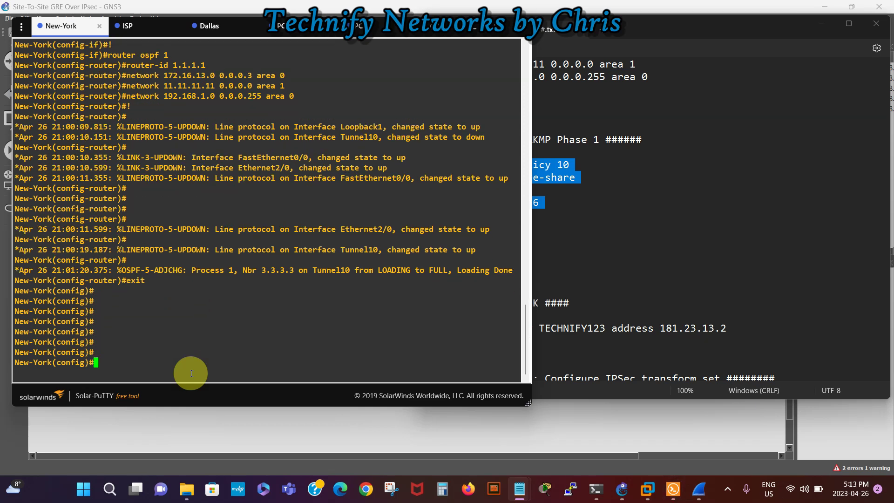
Apply the copied ISAKMP policy 10 on New-York: pre-share authentication, SHA256 hash, AES 256 encryption, group 14, lifetime 86400
right_click(148, 361)
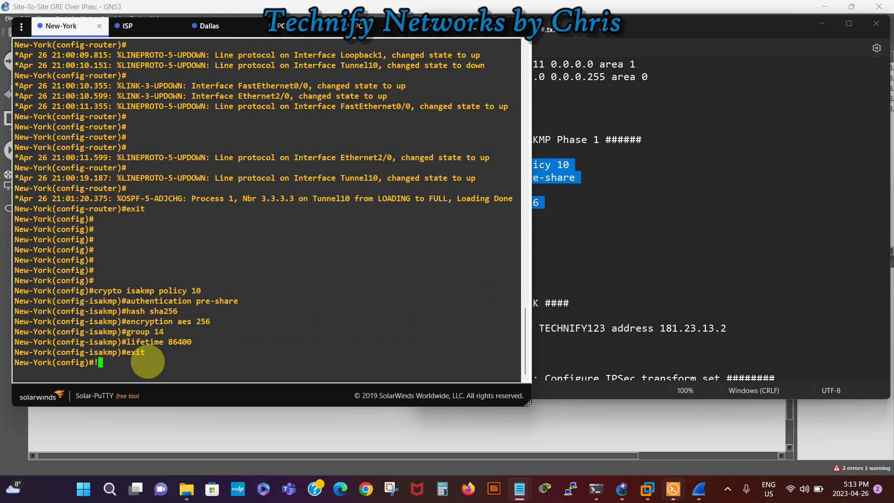
key(Return)
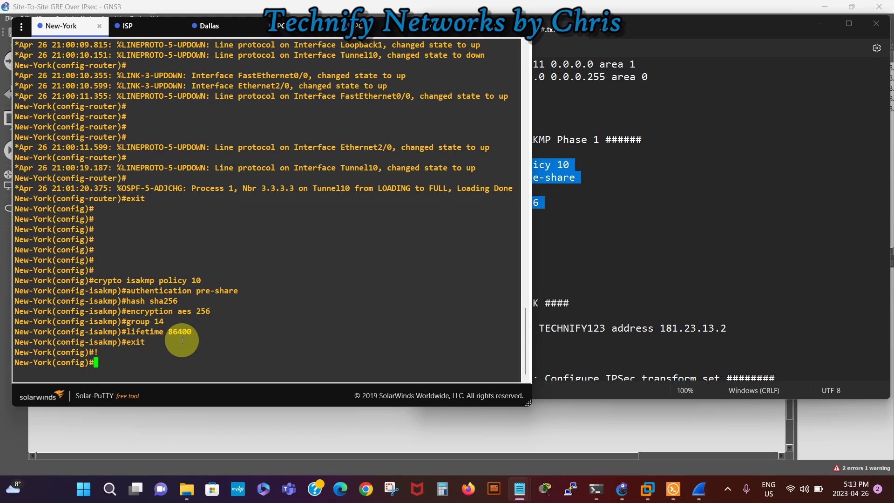
key(Return)
key(Return)
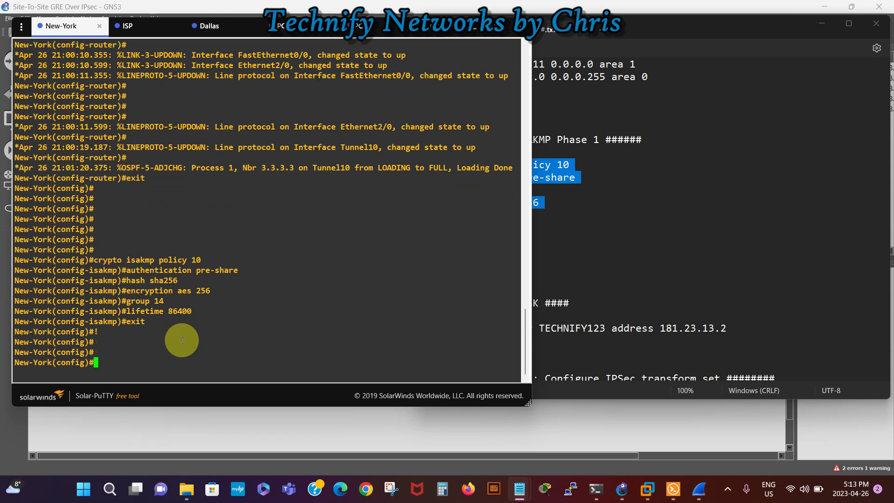
Copy the ISAKMP pre-shared key command for peer 181.23.13.2 from the notes and run it on New-York
click(709, 263)
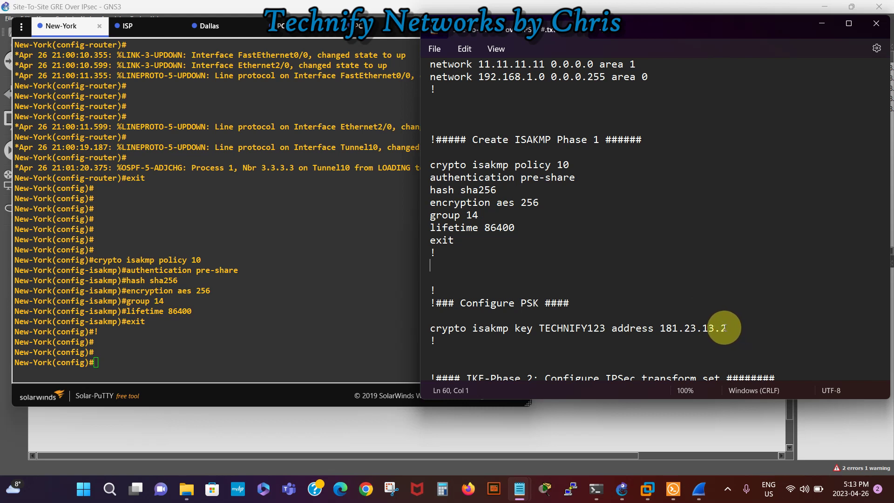
drag(726, 328, 430, 330)
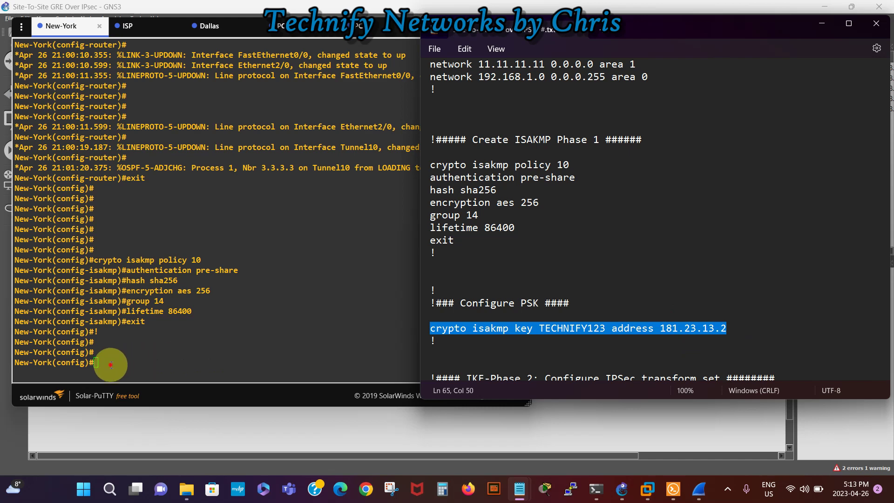
click(111, 364)
right_click(110, 364)
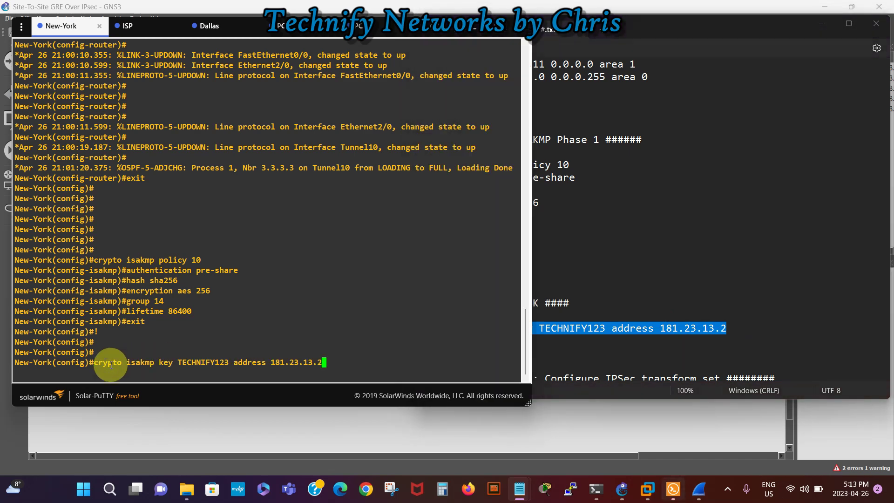
key(Return)
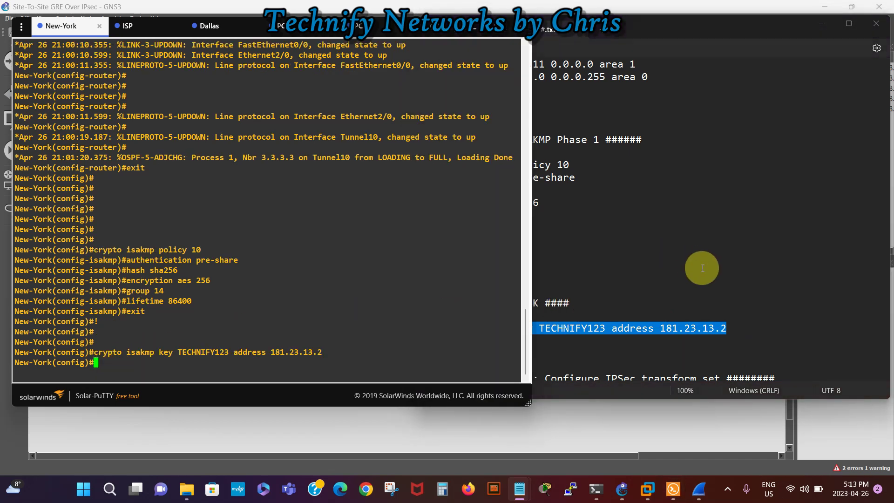
Copy the AES_SHA IPsec transform-set block, including "mode tunnel" and "exit", from the IKE Phase 2 section of the notes
click(702, 267)
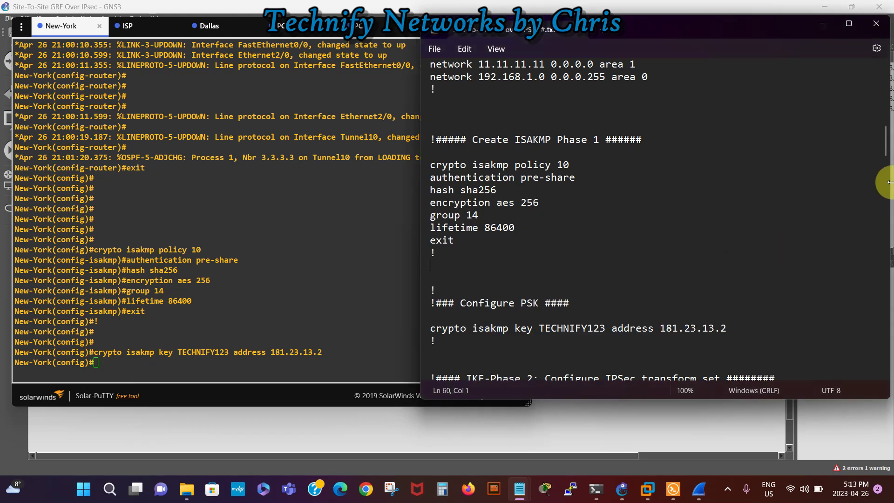
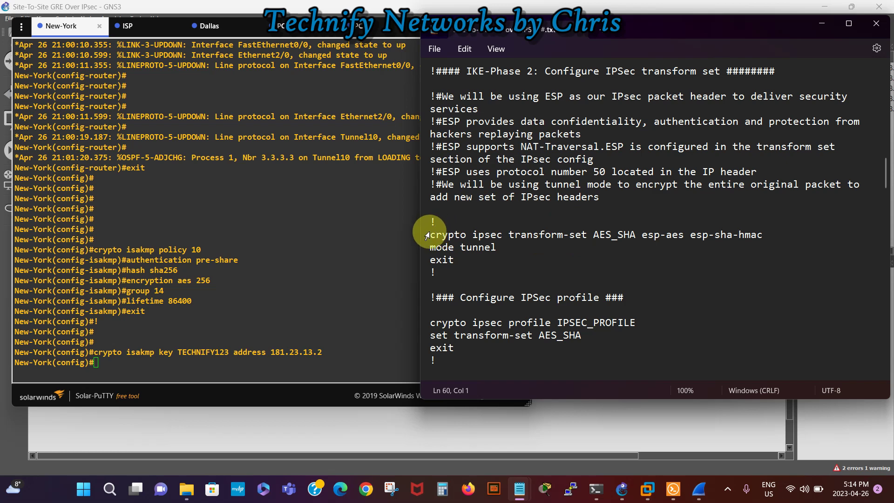
drag(430, 233, 487, 272)
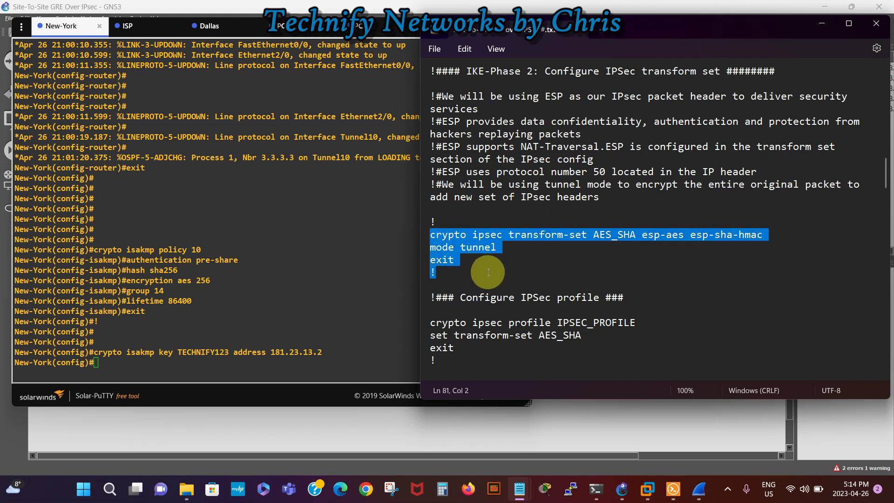
right_click(441, 250)
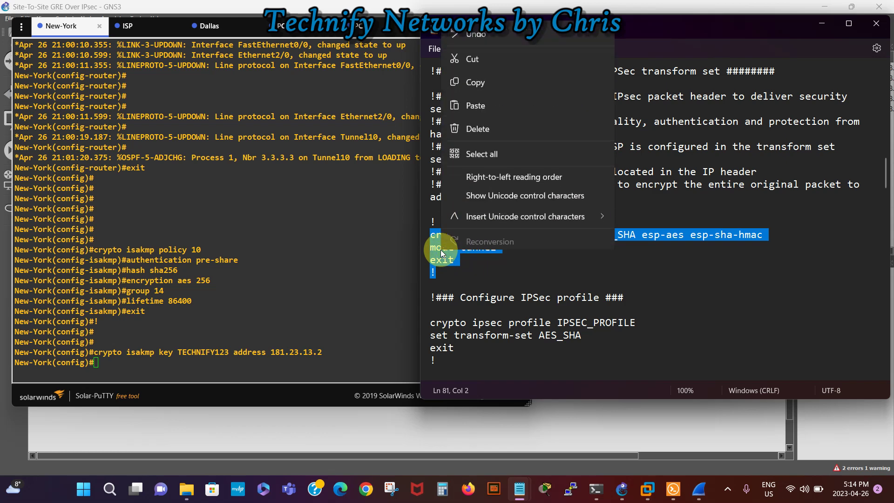
click(475, 78)
Apply the IPsec transform set AES_SHA with esp-aes and esp-sha-hmac in tunnel mode on New-York
click(117, 369)
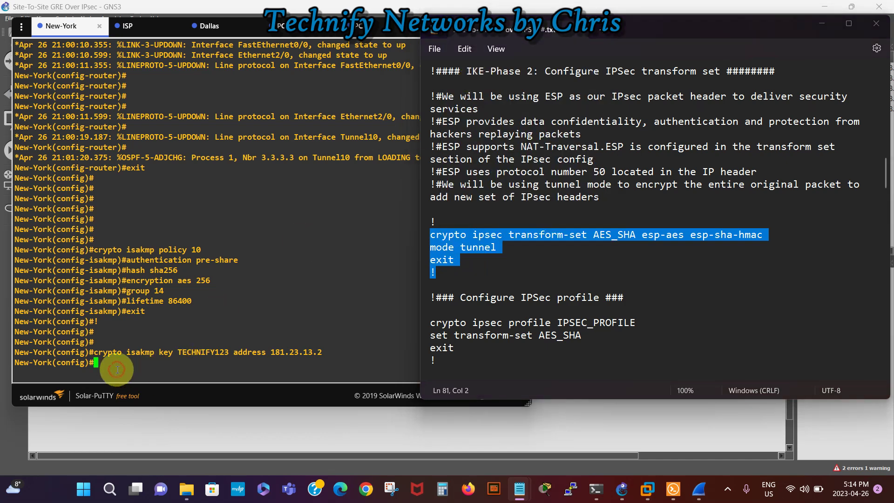
key(Return)
key(Return)
key(Return)
key(Return)
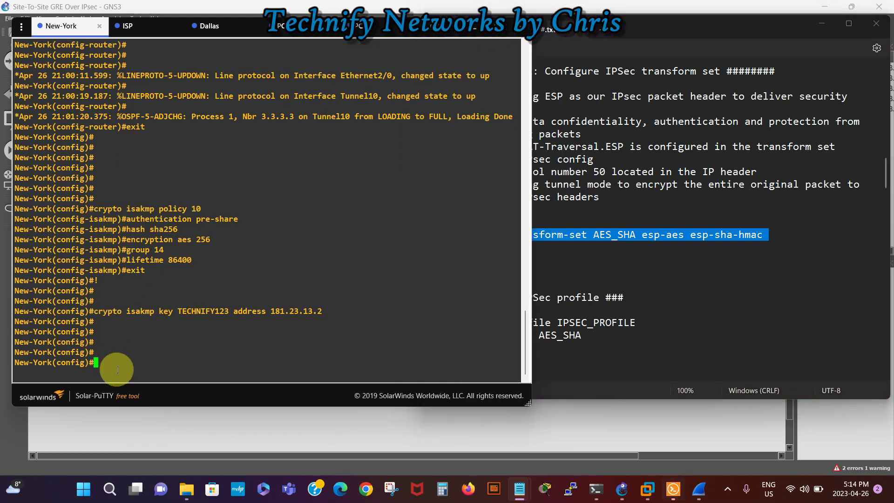
right_click(116, 369)
key(Return)
key(Return)
key(Return)
key(Return)
key(Return)
key(Return)
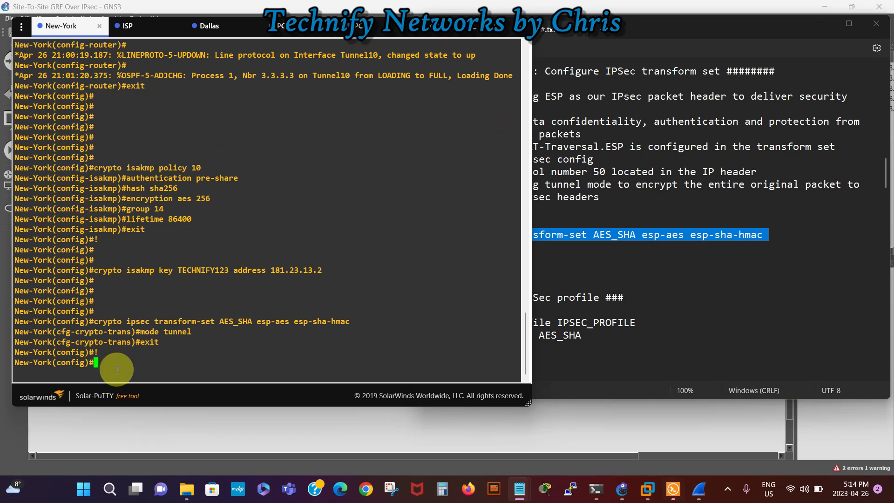
Copy the IPSEC_PROFILE block, from the "crypto ipsec profile" line through "exit", from the New-York section of the notes
click(714, 296)
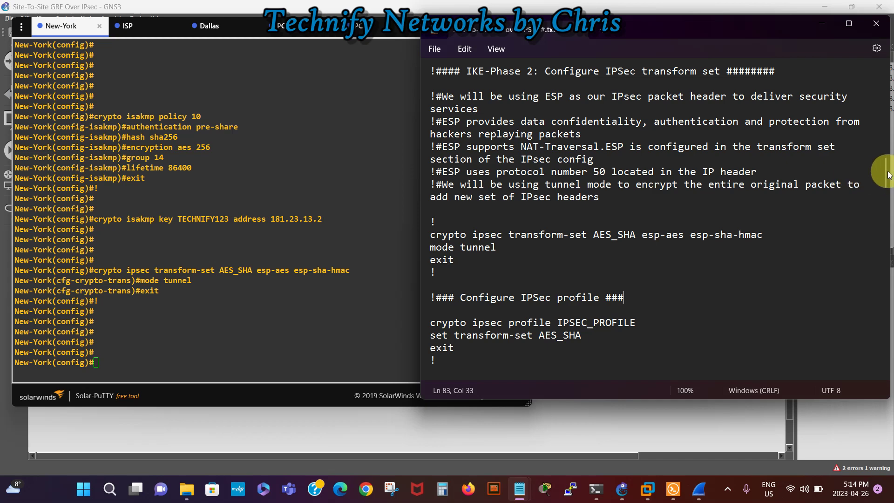
drag(884, 170, 883, 186)
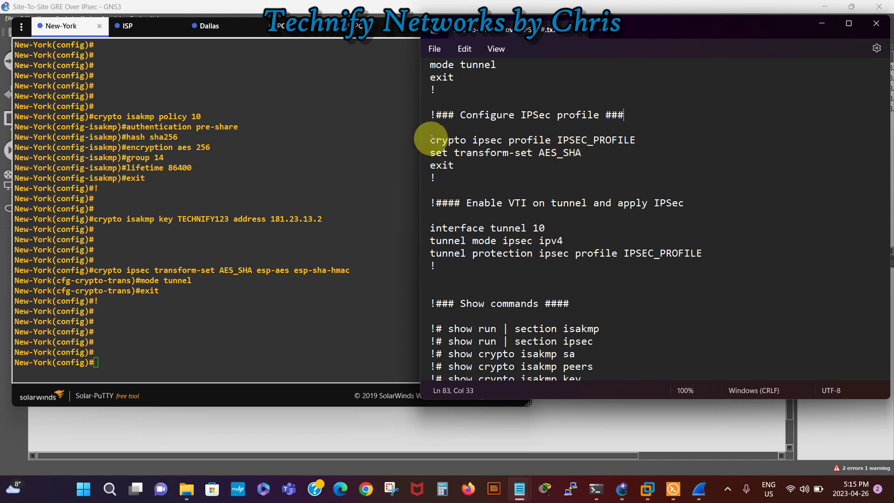
drag(431, 139, 518, 171)
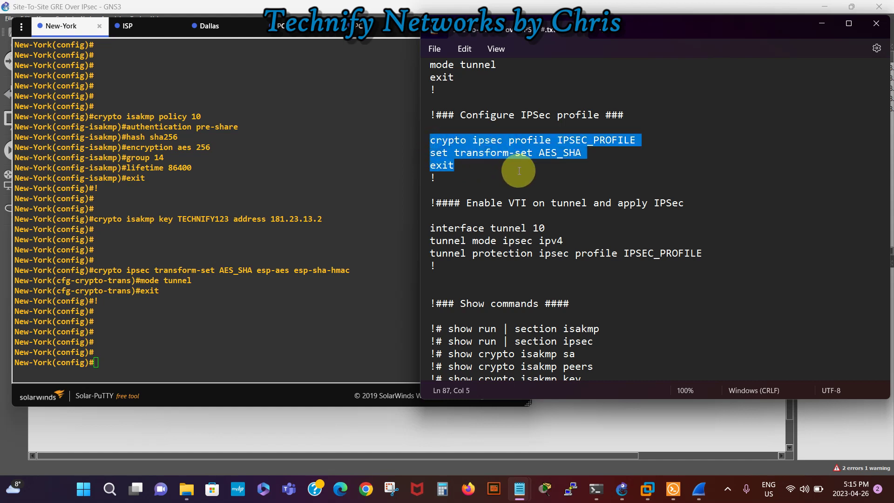
right_click(490, 150)
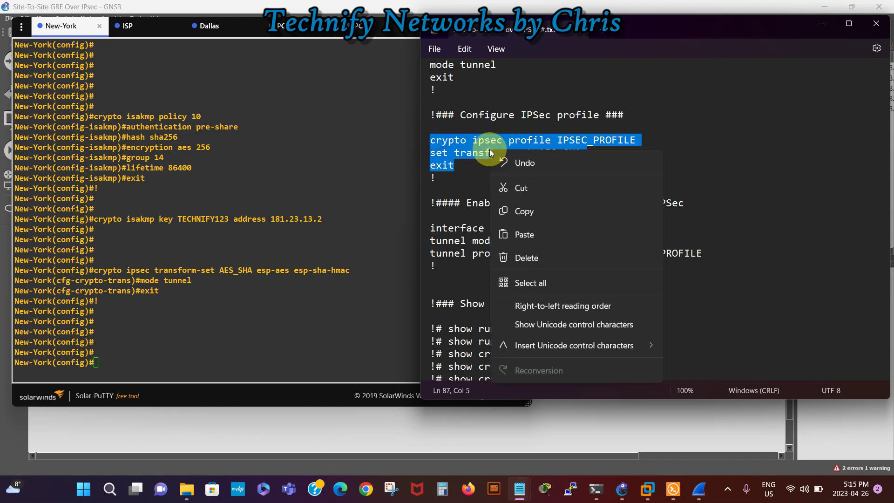
click(532, 211)
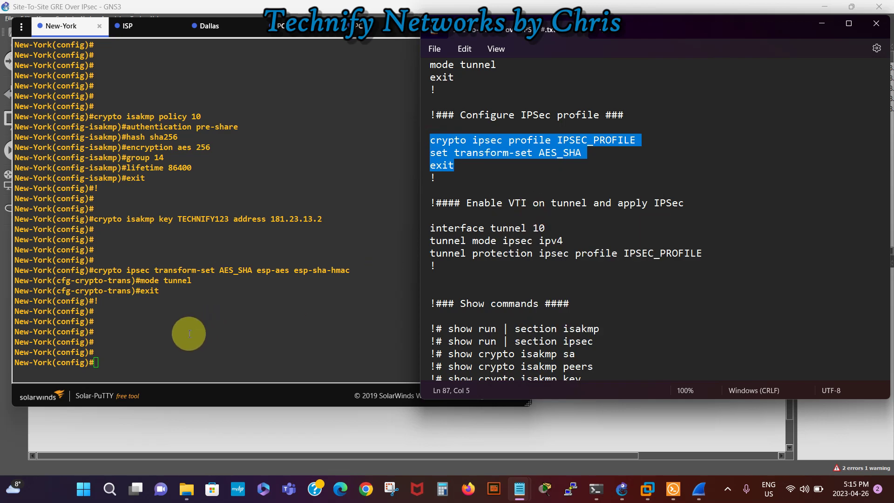
Create the IPsec profile IPSEC_PROFILE on New-York with transform set AES_SHA and exit profile configuration
click(143, 357)
right_click(144, 357)
text(exit)
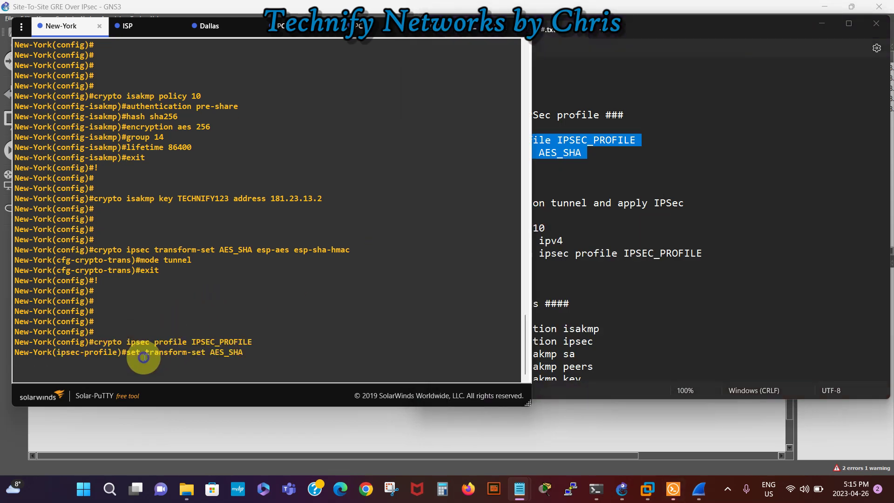
key(Return)
key(Return)
key(Return)
key(Return)
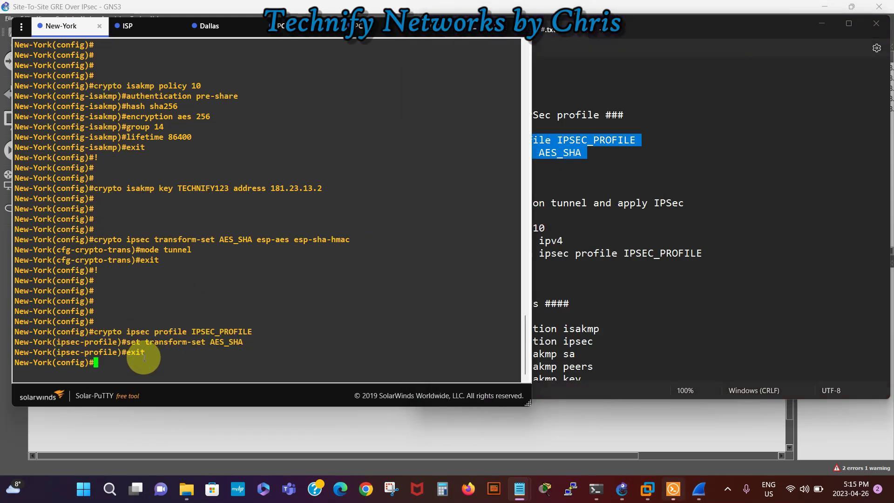
Copy the tunnel 10 commands from the notes and run them on New-York: tunnel mode ipsec ipv4 and protection with IPSEC_PROFILE
click(717, 248)
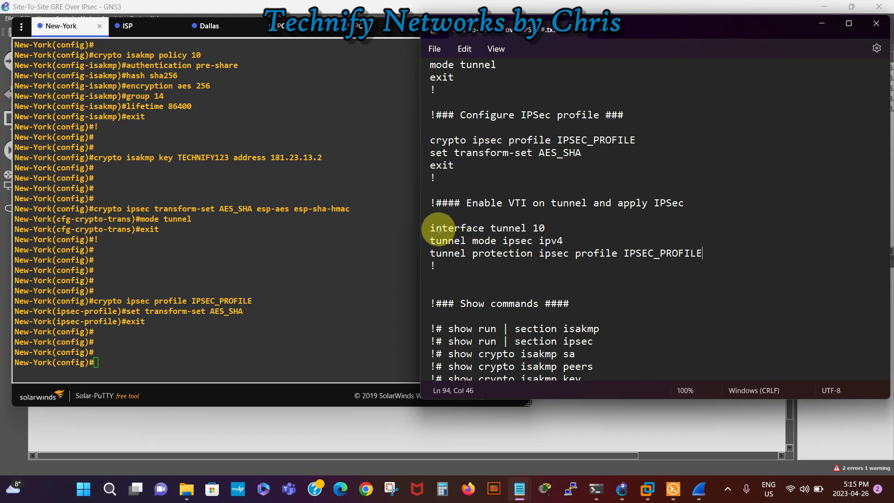
drag(430, 228, 714, 266)
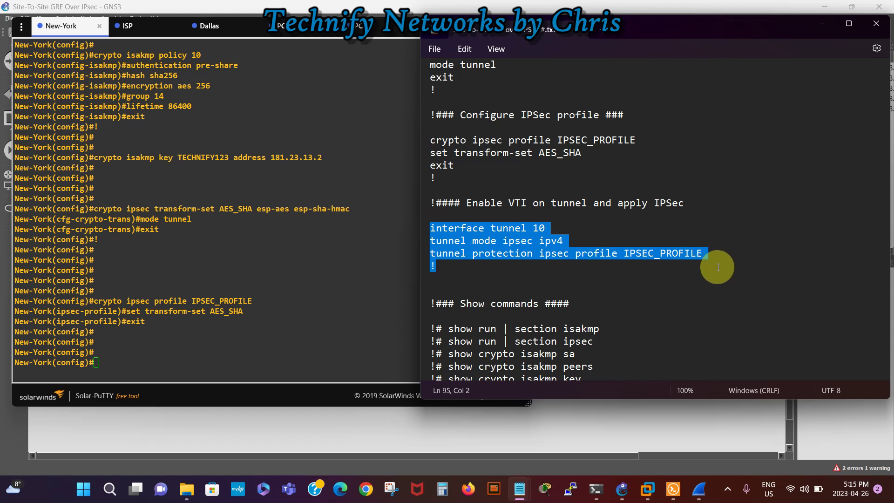
click(516, 252)
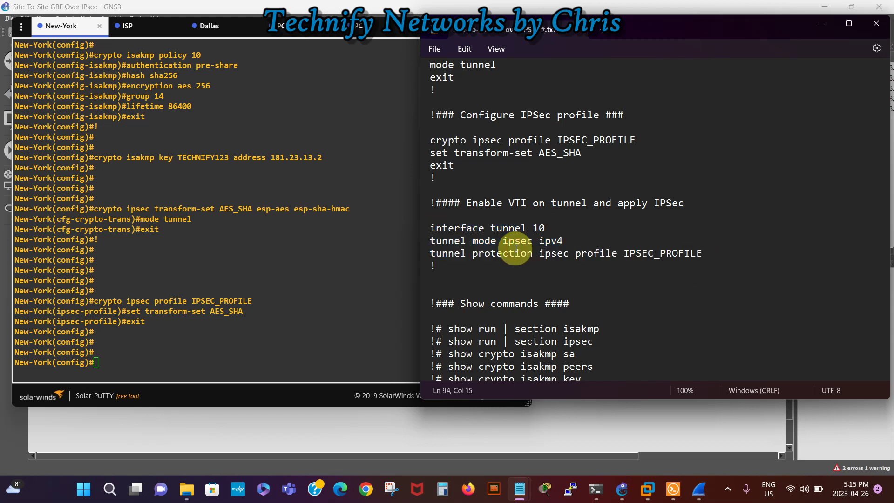
drag(438, 266, 432, 228)
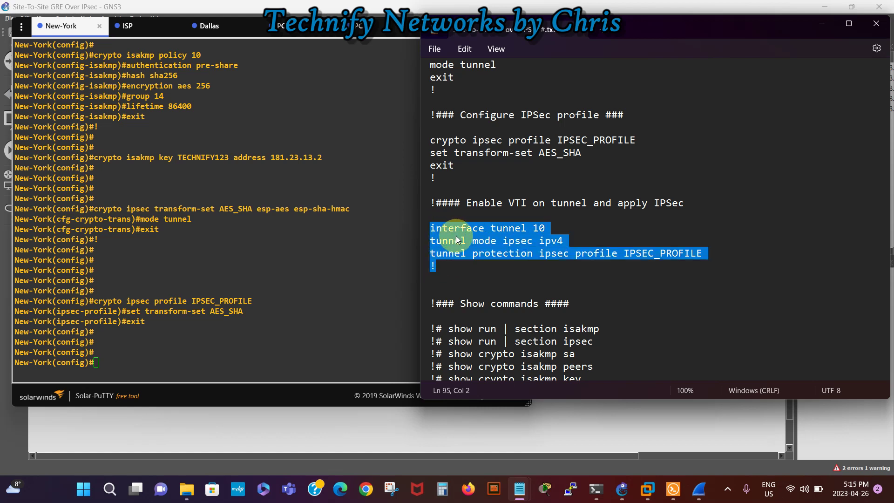
click(106, 363)
right_click(106, 363)
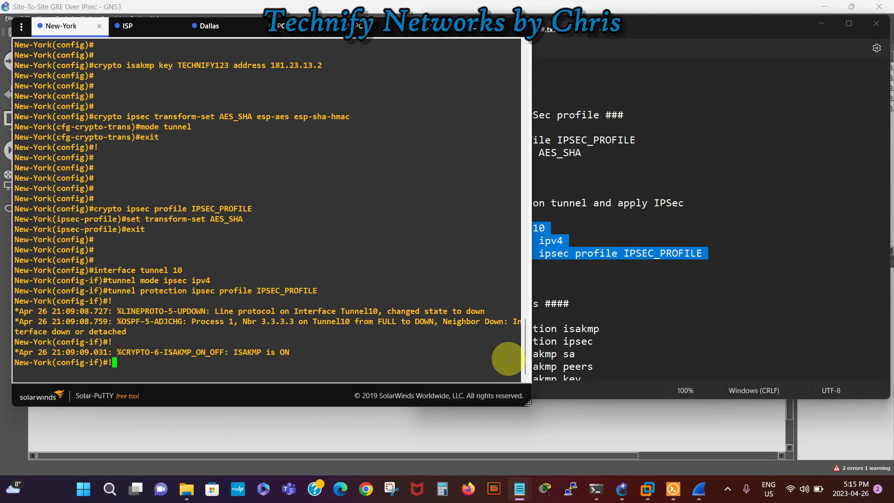
Bring up the Dallas console and copy the ISAKMP policy 10 and pre-shared key commands for peer 100.12.12.2 from the notes
click(701, 312)
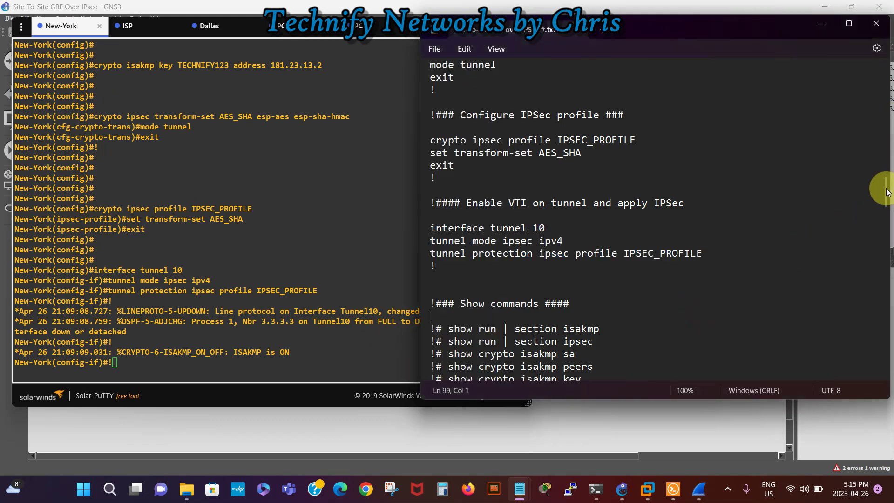
drag(885, 193, 885, 337)
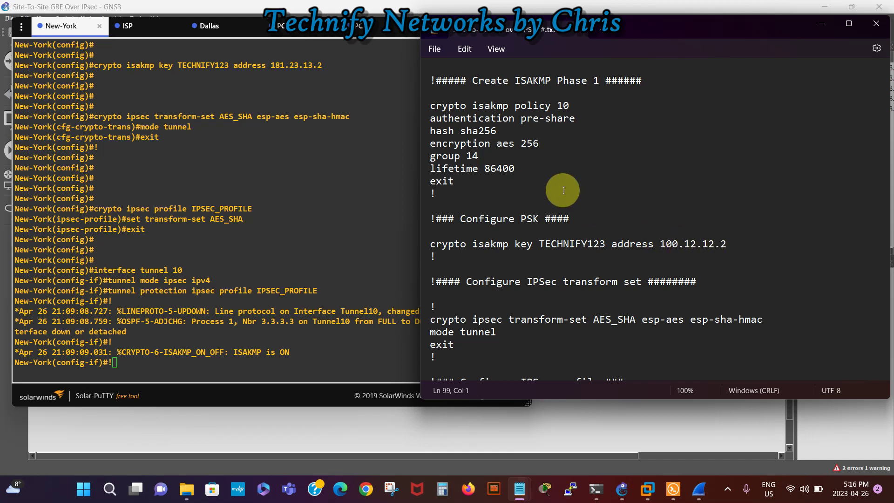
click(219, 31)
click(638, 168)
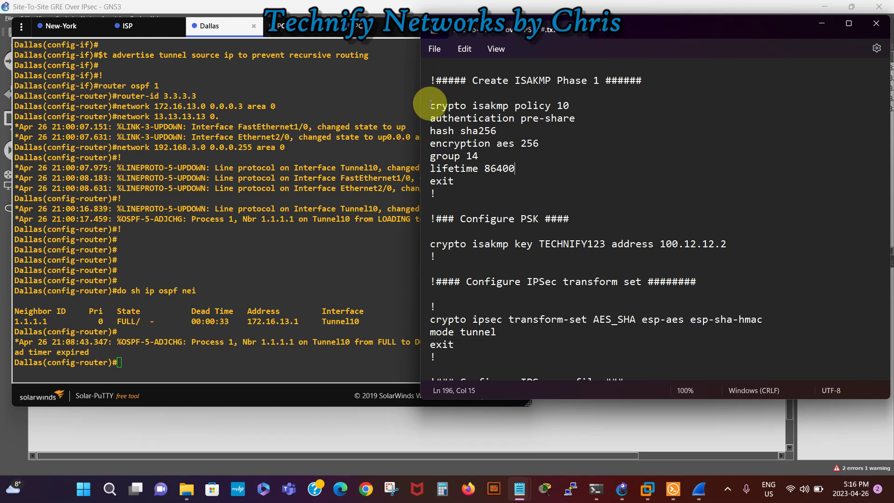
drag(430, 105, 752, 263)
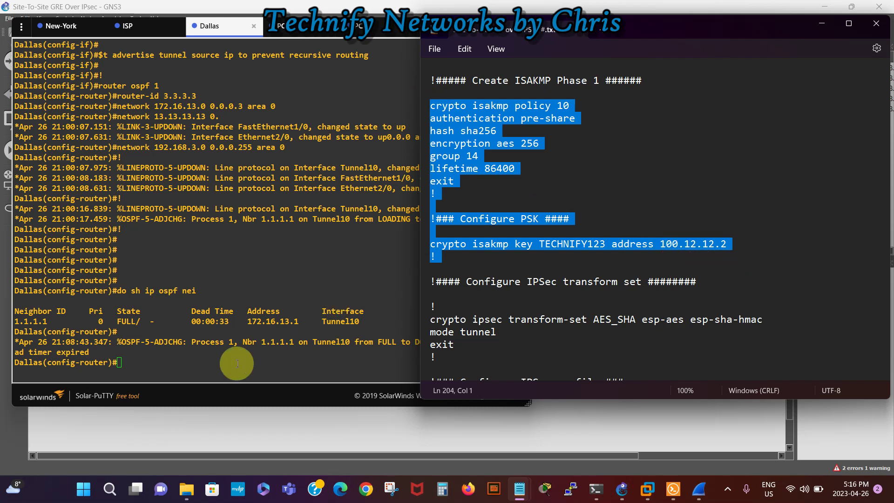
Exit OSPF router configuration on Dallas to return to global configuration mode
click(145, 359)
key(Return)
key(Return)
key(Return)
key(Return)
key(Return)
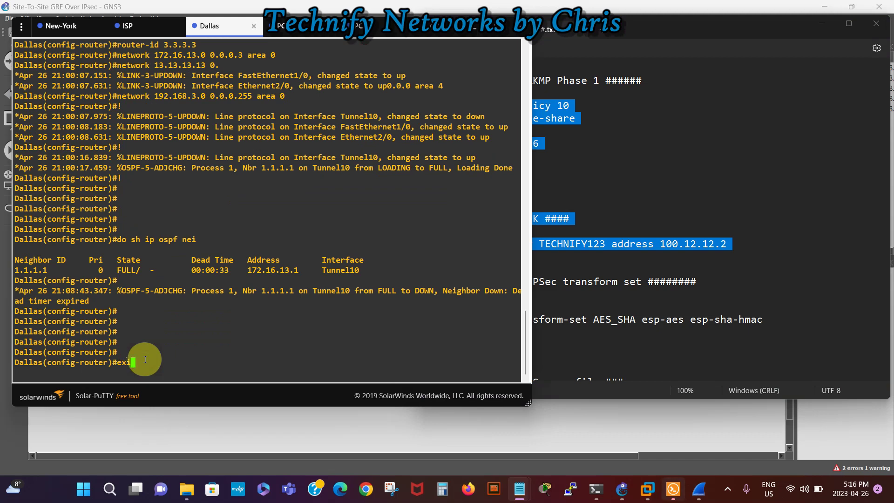
text(exit)
key(Return)
key(Return)
key(Return)
key(Return)
key(Return)
key(Return)
key(Return)
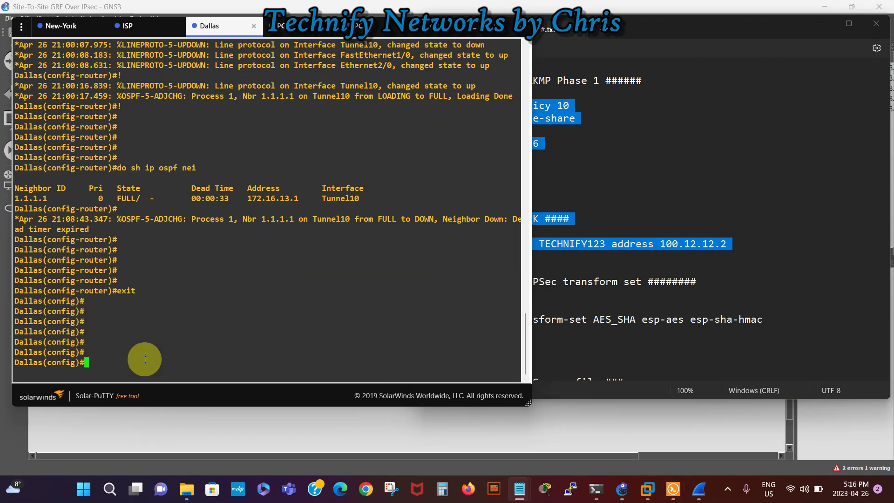
Apply ISAKMP policy 10 (pre-share, SHA256, AES 256, group 14, lifetime 86400) and the pre-shared key for peer 100.12.12.2 on Dallas
right_click(145, 359)
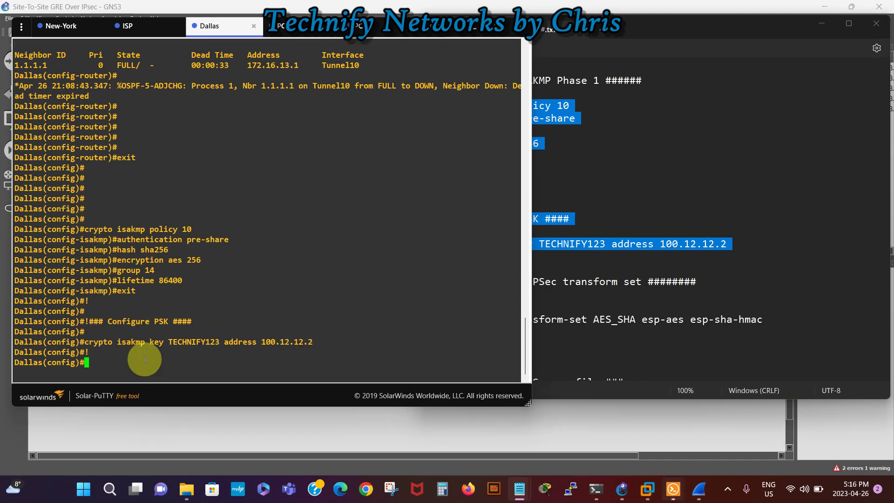
key(Return)
key(Return)
key(Return)
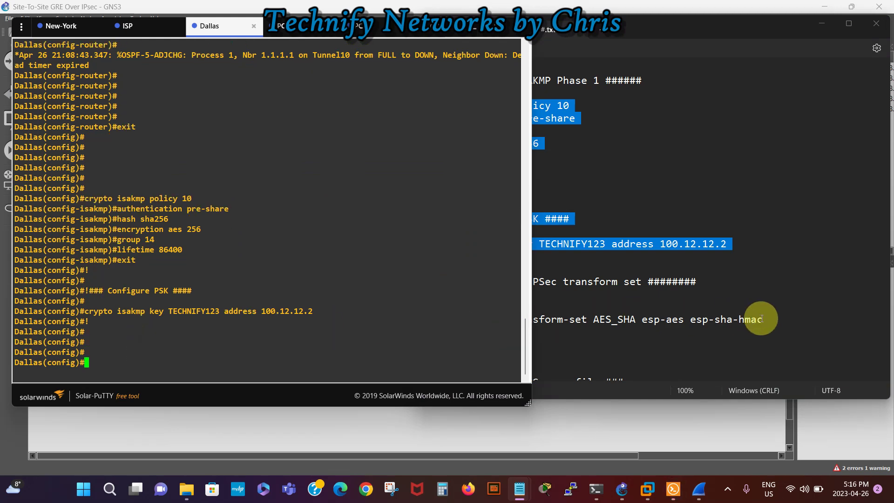
Copy the AES_SHA transform-set block from the notes and apply it on Dallas with esp-aes, esp-sha-hmac and tunnel mode
click(772, 300)
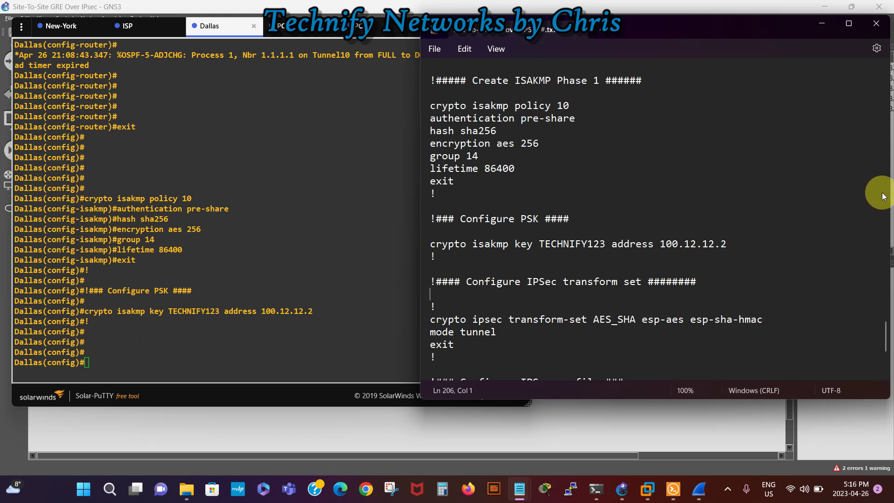
drag(884, 331, 884, 351)
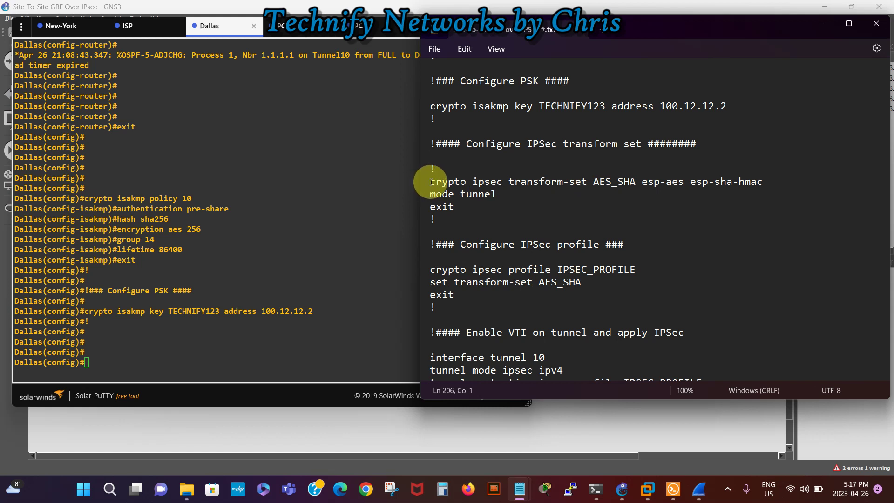
drag(430, 182, 500, 216)
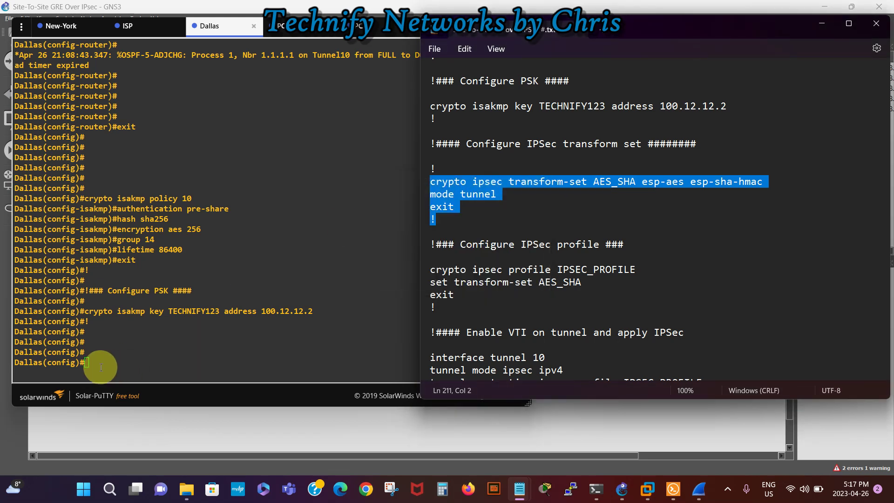
click(100, 367)
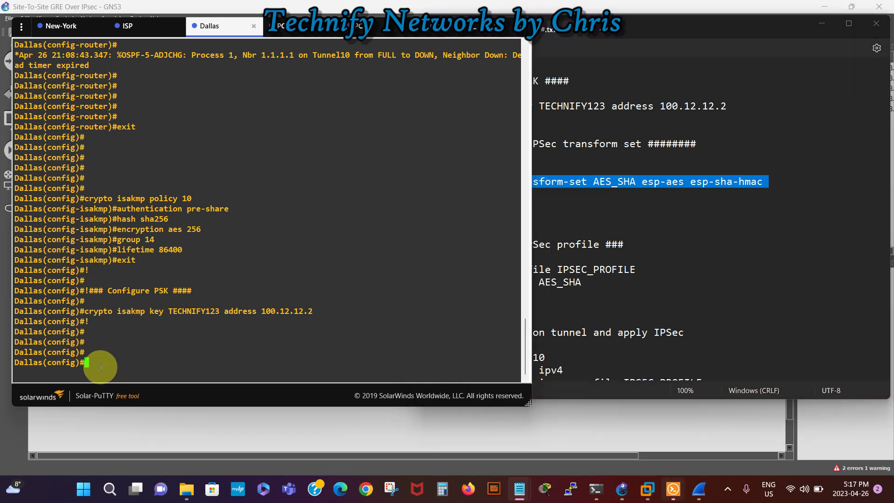
right_click(100, 367)
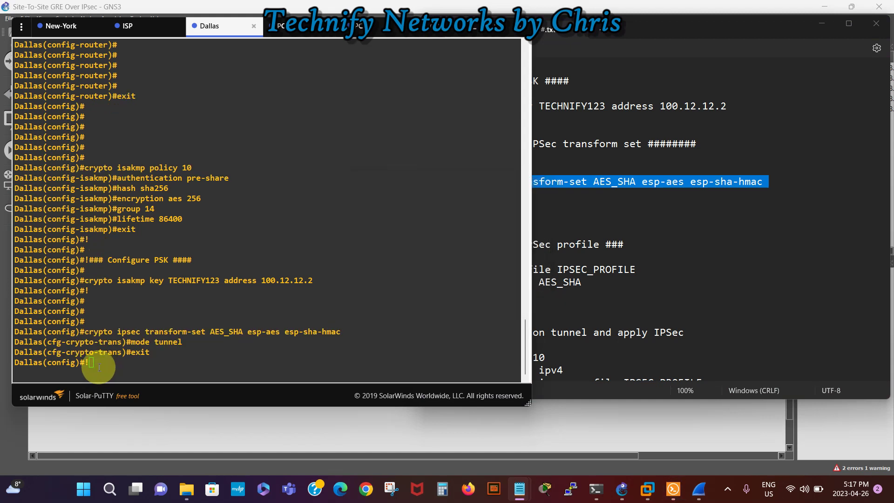
key(Return)
key(Return)
key(Return)
key(Return)
key(Return)
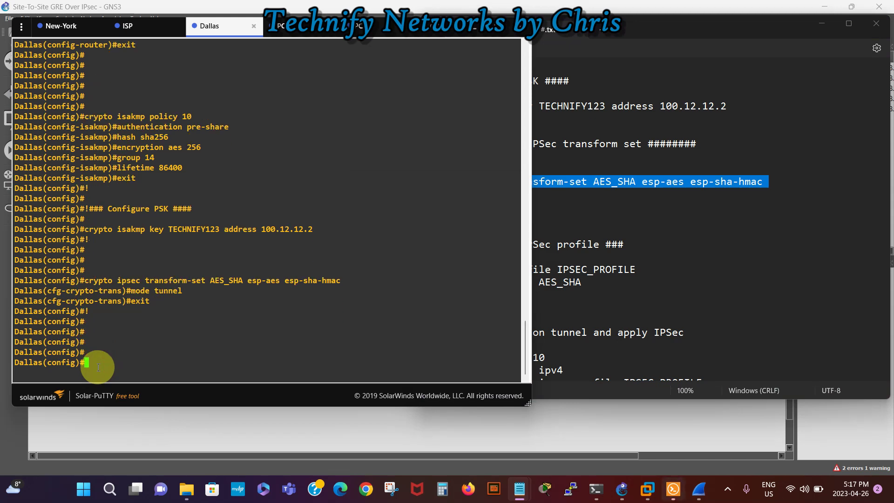
Copy the IPSEC_PROFILE block from the notes and apply it on Dallas with transform set AES_SHA
click(682, 266)
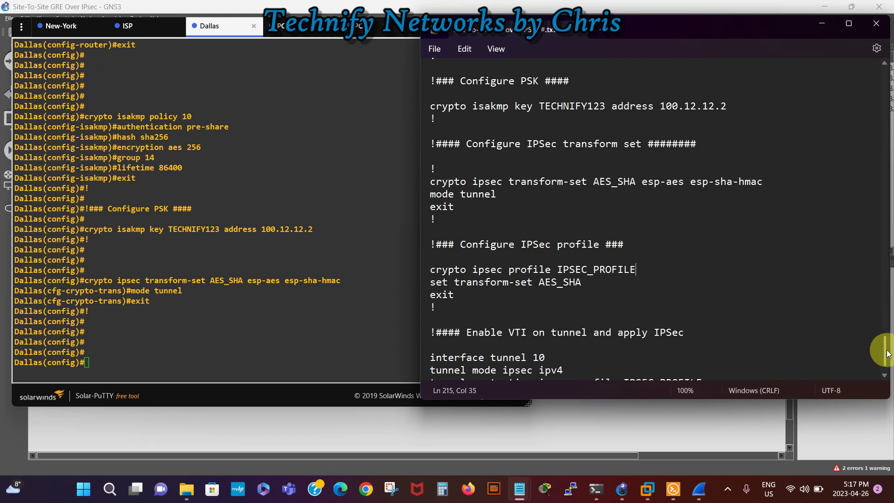
drag(883, 351, 879, 359)
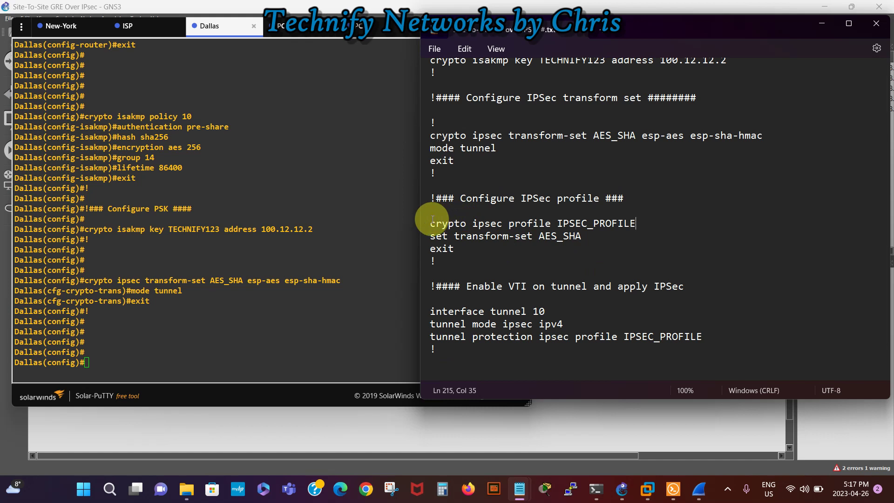
drag(430, 224, 564, 257)
key(ctrl+c)
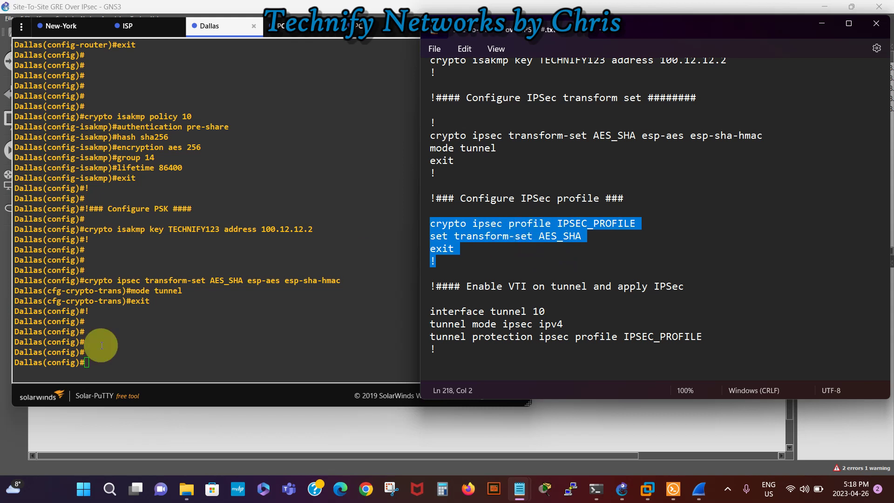
click(88, 363)
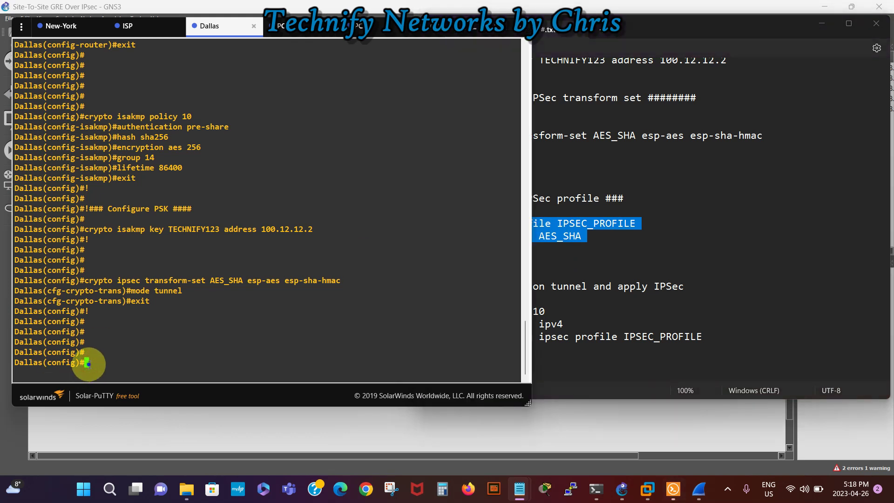
right_click(88, 363)
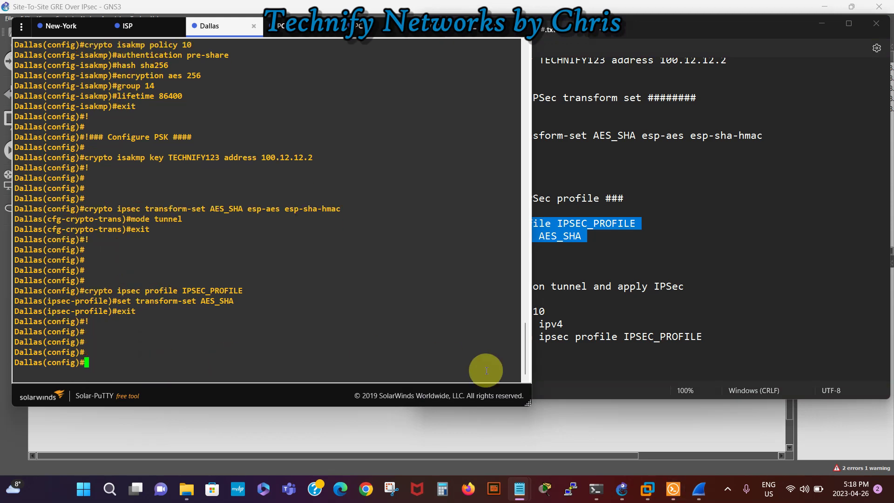
Copy the tunnel 10 commands from the notes and run them on Dallas: tunnel mode ipsec ipv4 and protection with IPSEC_PROFILE
click(748, 287)
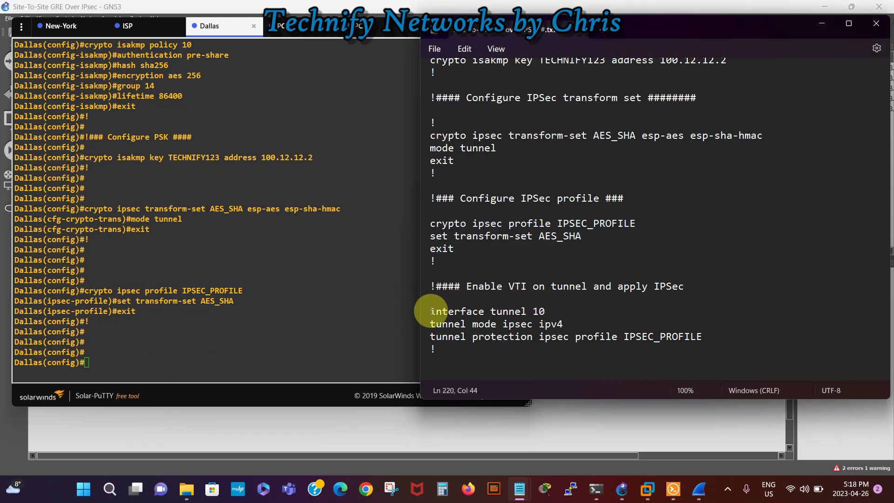
drag(430, 311, 604, 353)
key(ctrl+c)
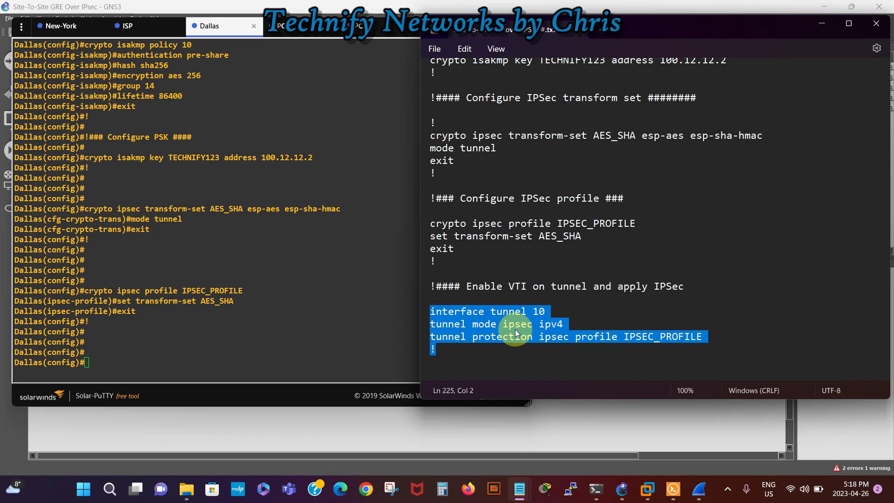
click(113, 355)
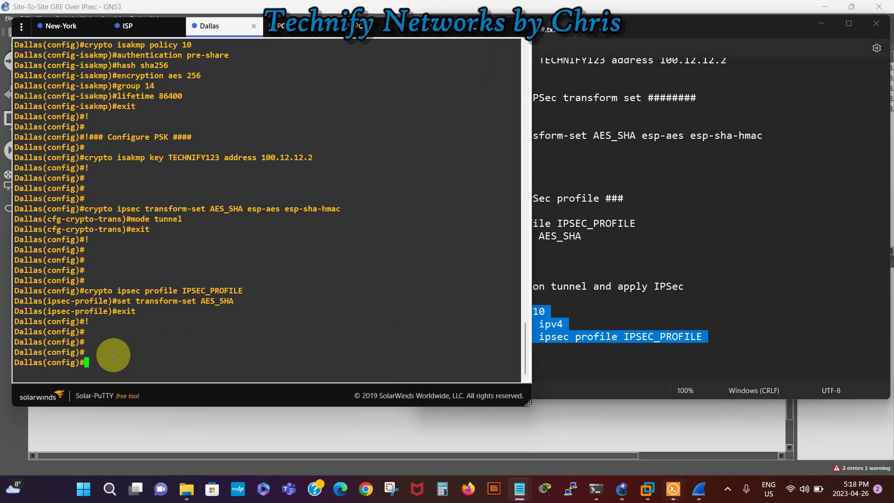
right_click(113, 354)
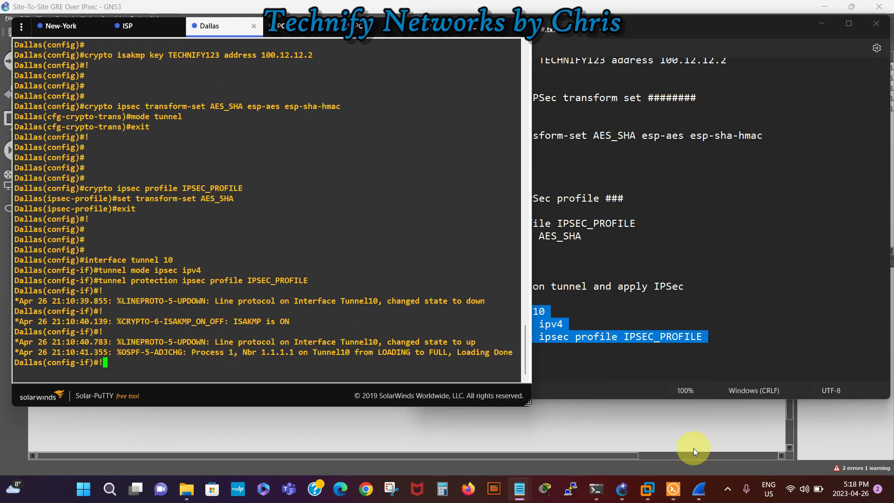
Switch to Wireshark and examine the ISAKMP main mode and quick mode exchange and the payload of ESP packet 378
click(698, 489)
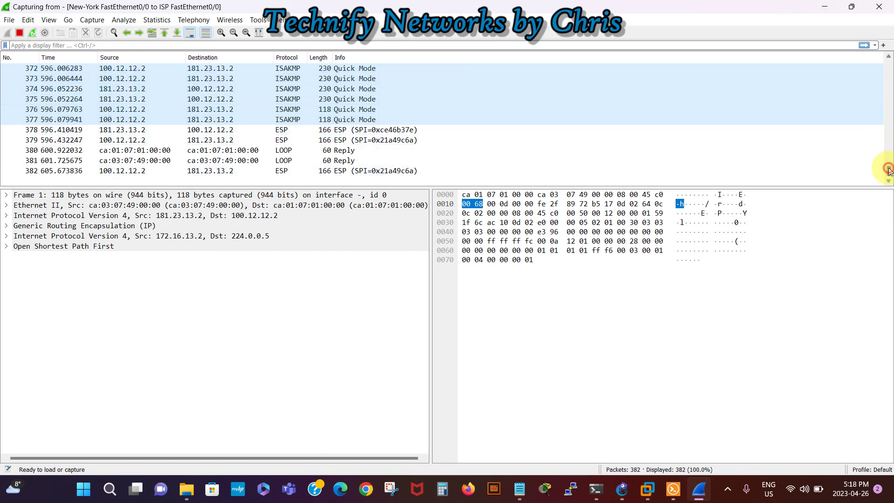
scroll(888, 168, up, 4)
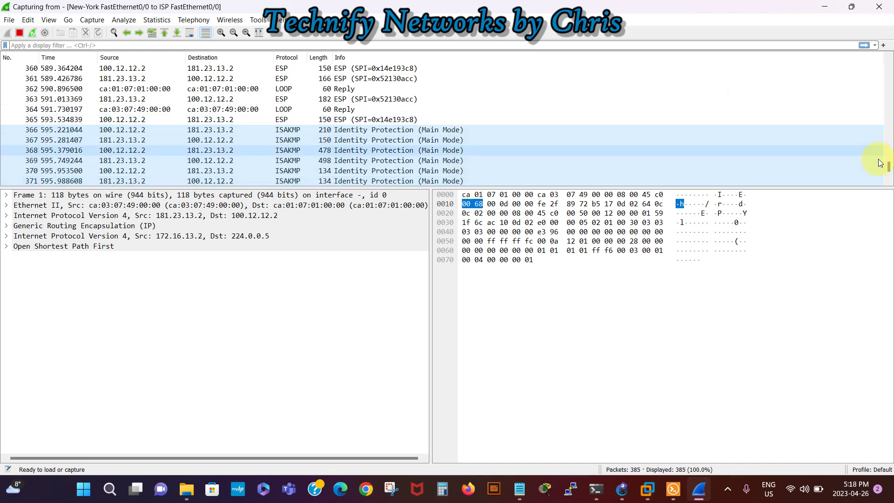
scroll(889, 167, down, 3)
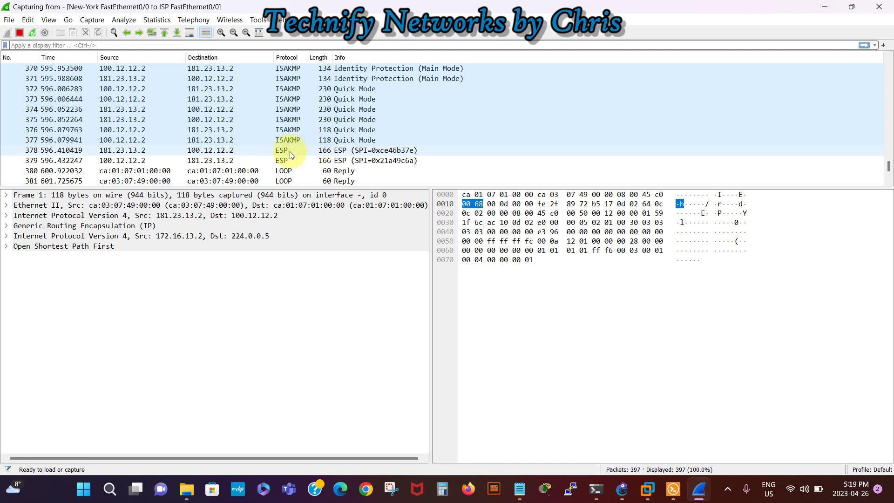
click(282, 152)
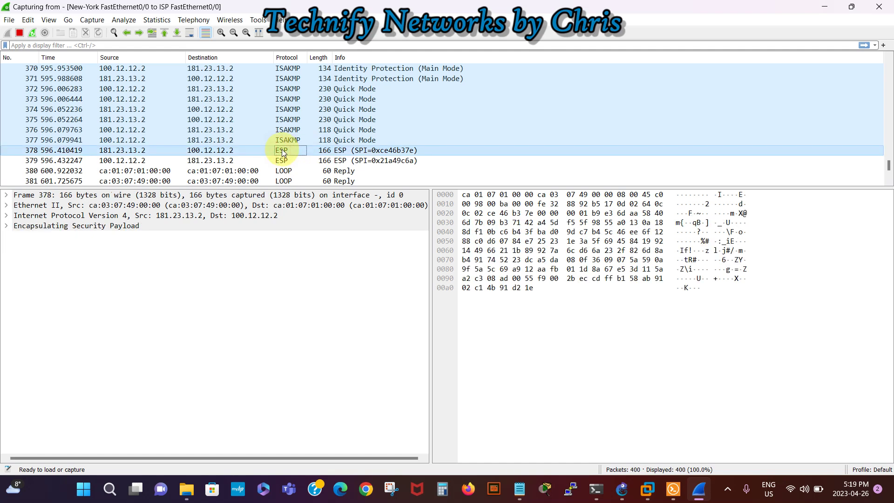
click(487, 263)
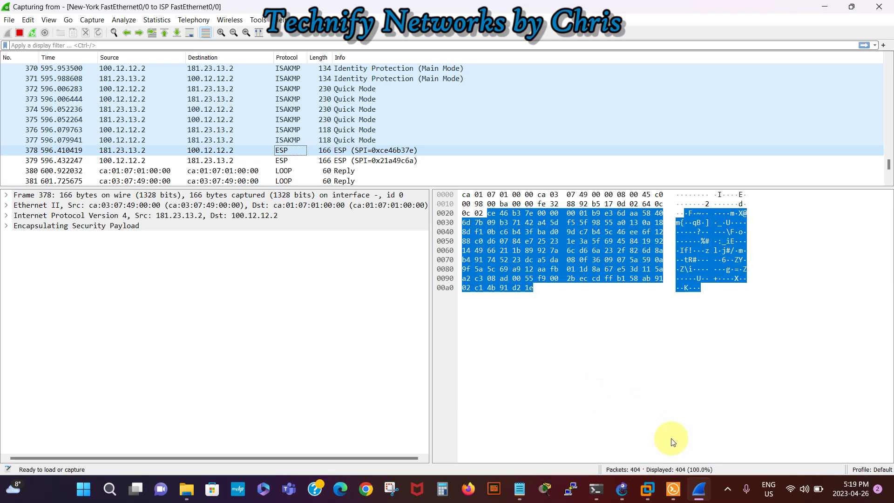
Return to the Solar-PuTTY consoles and start a continuous ping from PC1 to 192.168.3.5
click(673, 489)
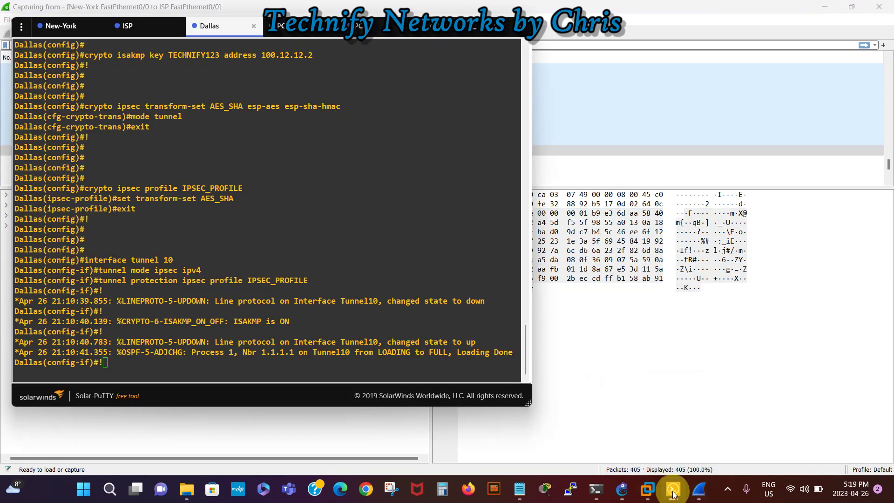
click(619, 490)
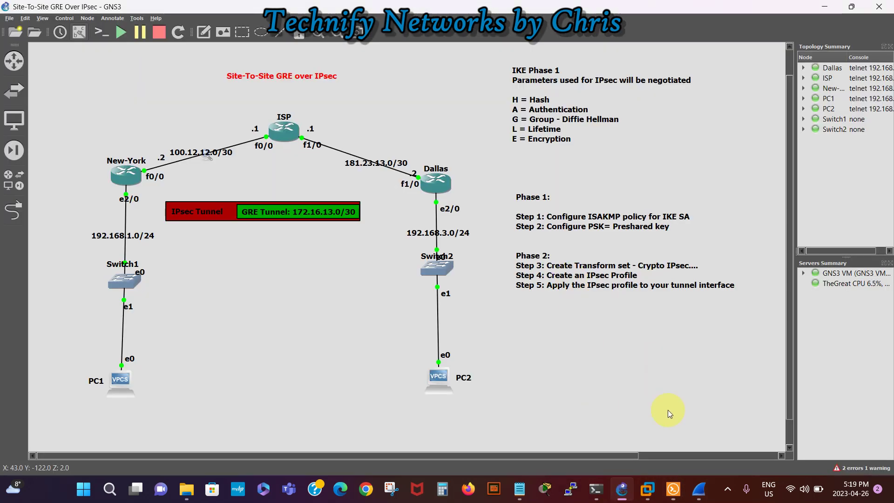
click(673, 489)
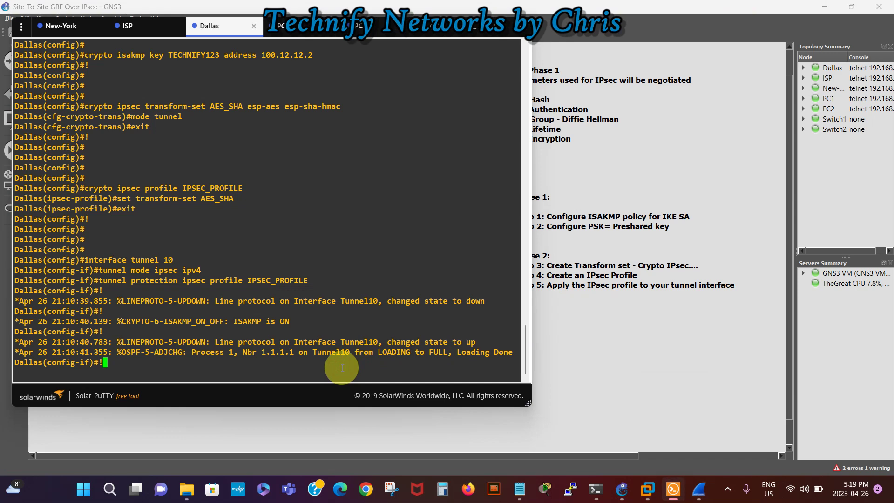
key(Return)
key(Return)
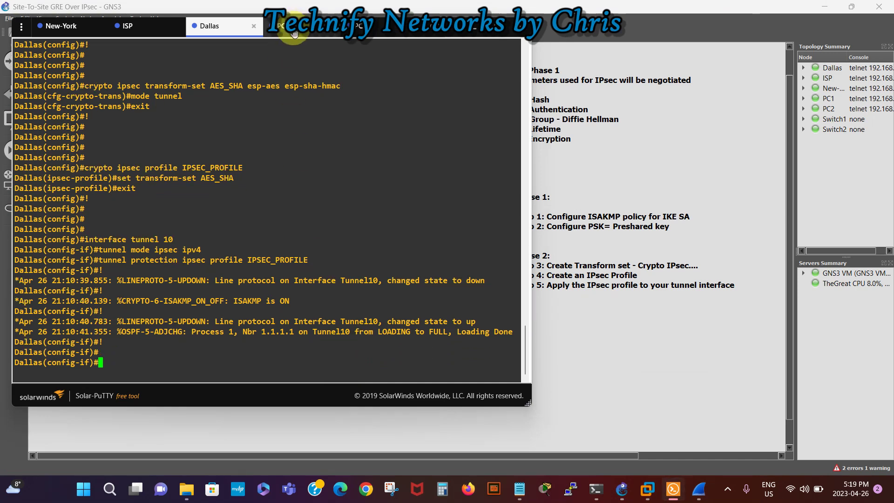
click(295, 31)
click(132, 351)
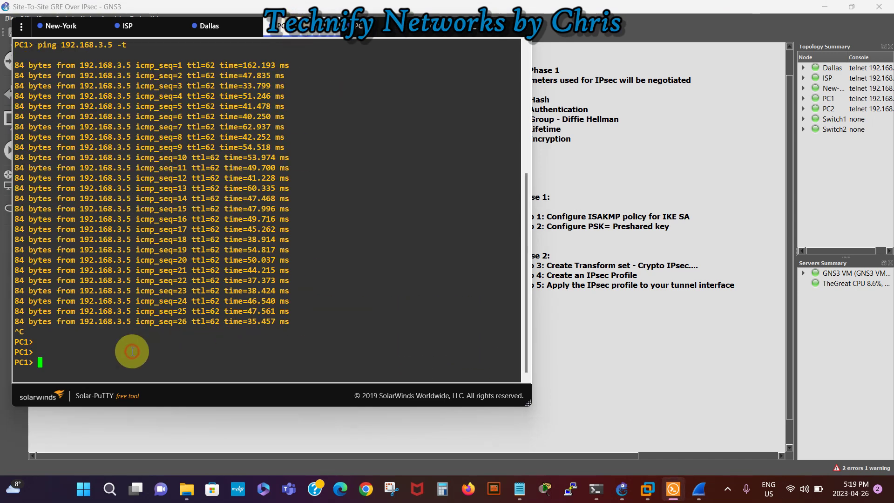
key(Up)
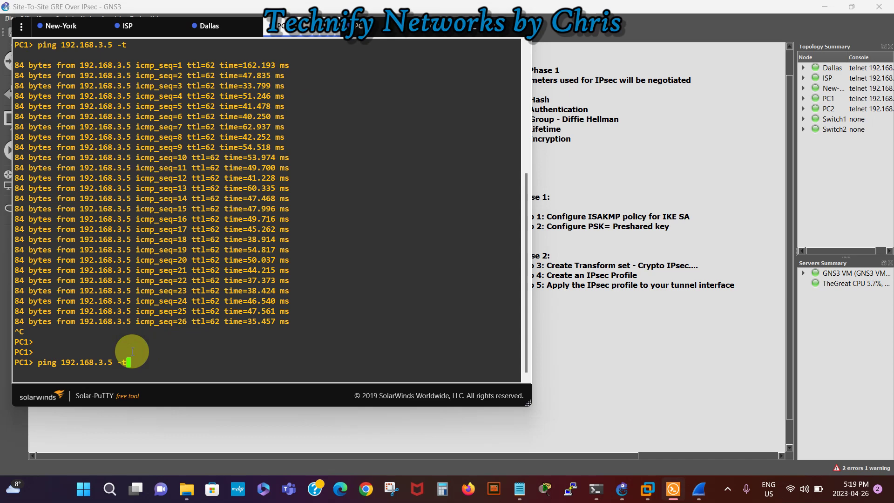
key(Return)
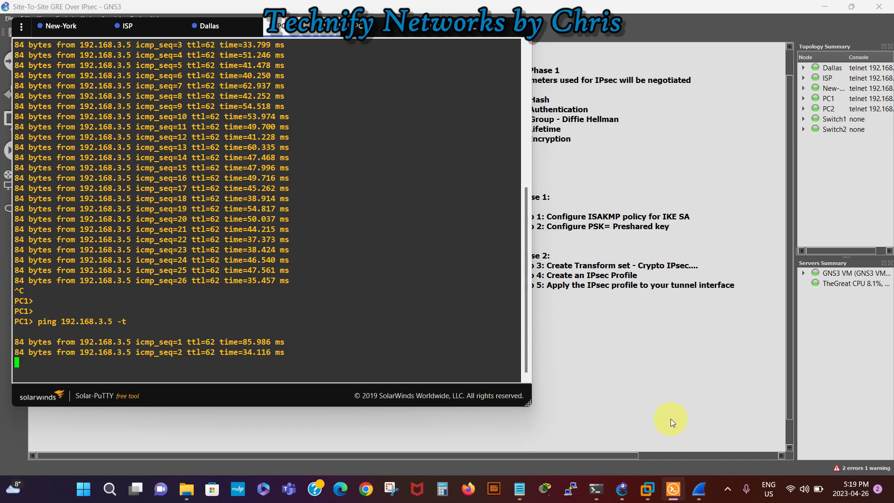
Switch to Wireshark and examine how the ping traffic between 100.12.12.2 and 181.23.13.2 is carried in the latest captured packets
mouse_move(699, 486)
click(685, 410)
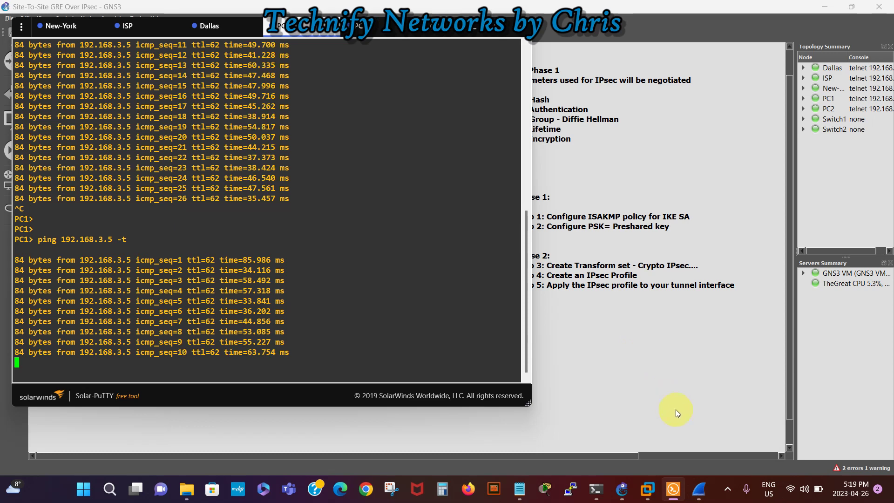
click(698, 489)
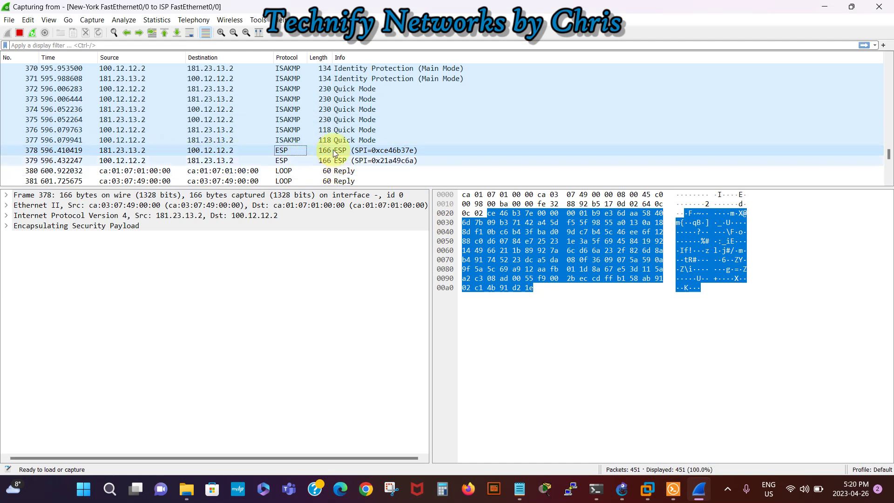
click(216, 45)
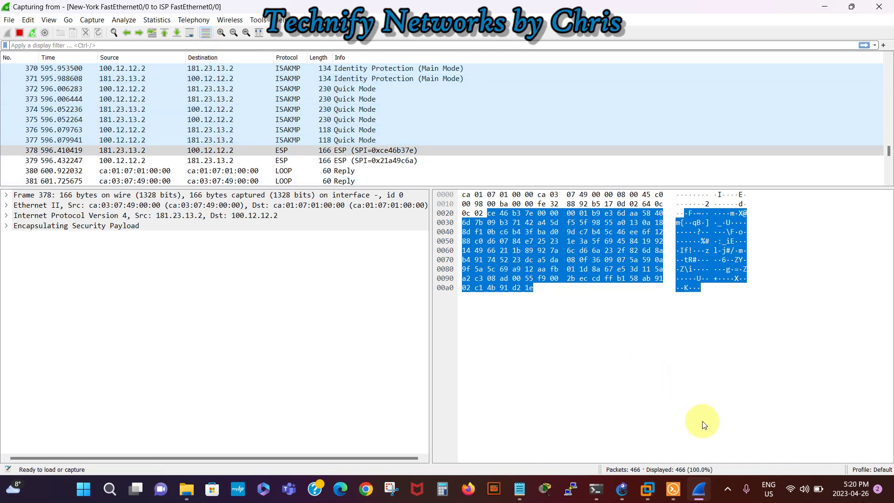
click(623, 491)
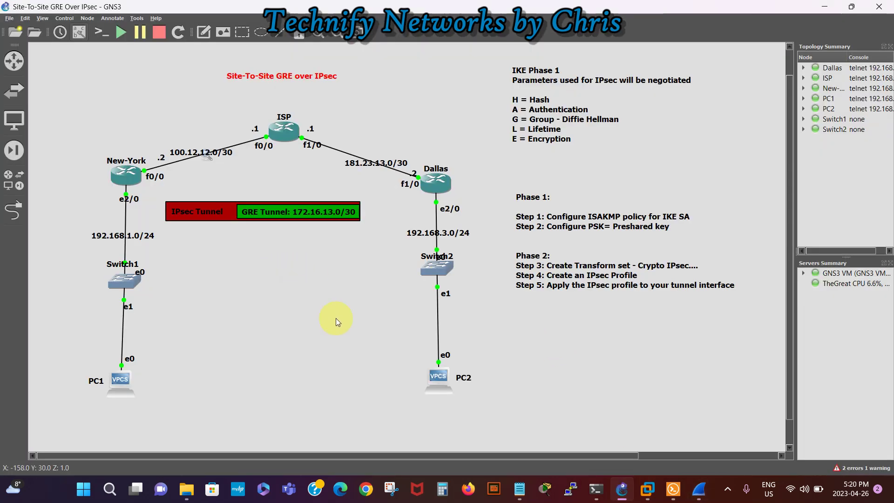
mouse_move(698, 488)
click(679, 433)
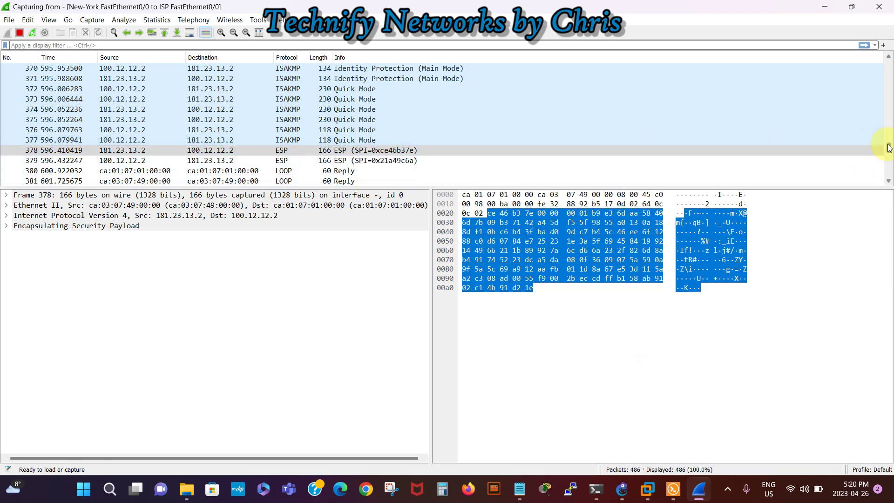
click(889, 159)
drag(889, 159, 880, 174)
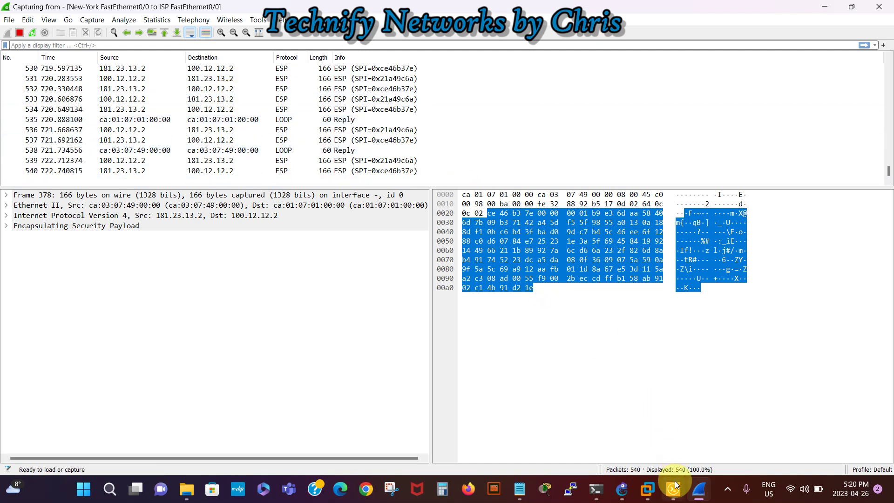
Return to the PC1 console in Solar-PuTTY and stop the continuous ping to 192.168.3.5
mouse_move(674, 489)
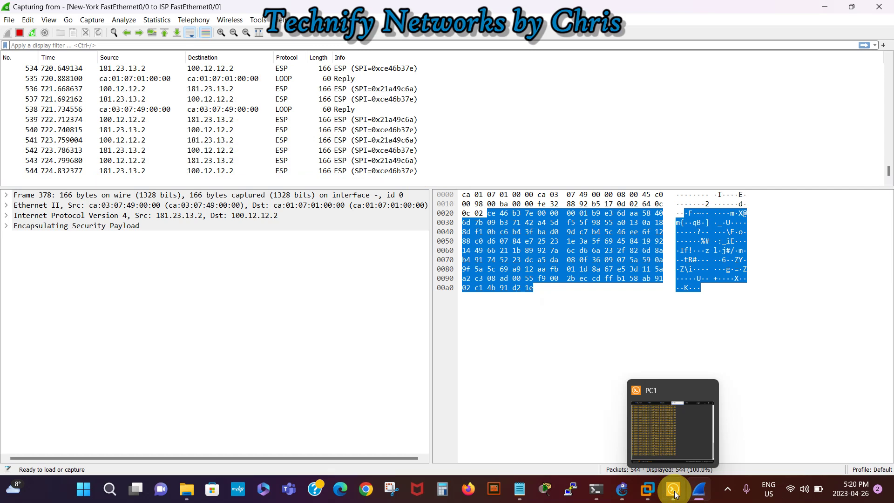
click(674, 492)
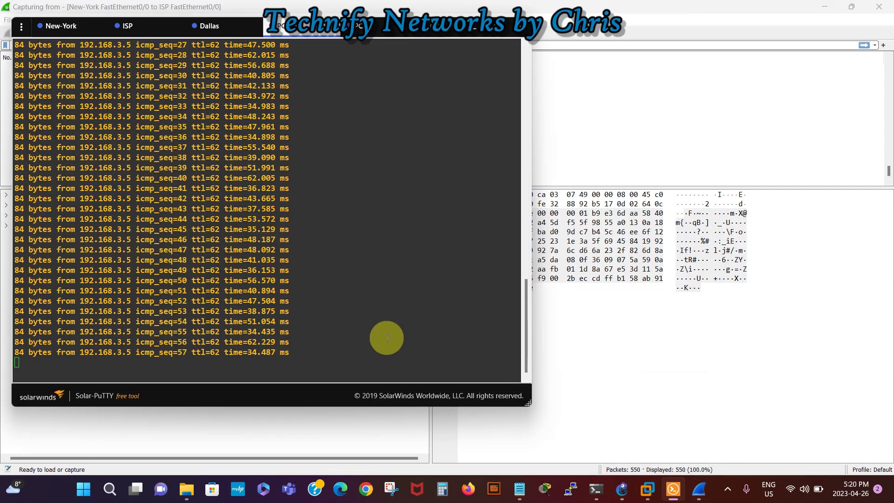
click(622, 491)
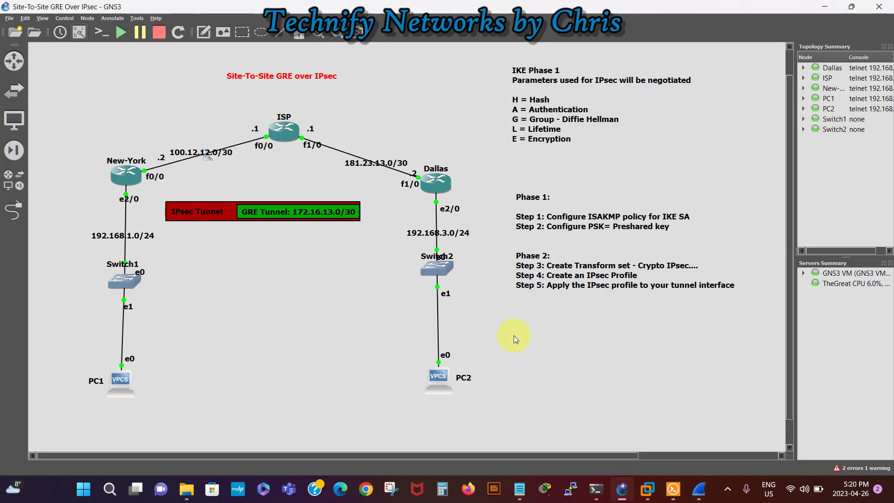
click(673, 489)
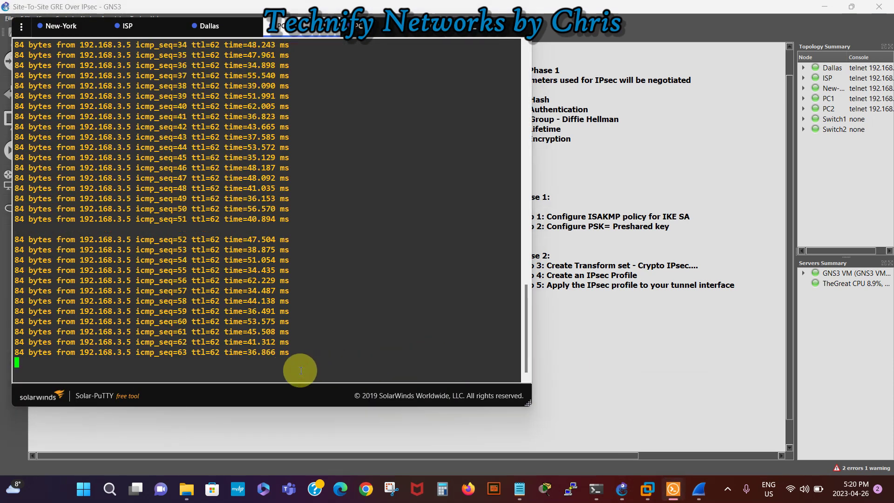
key(ctrl+c)
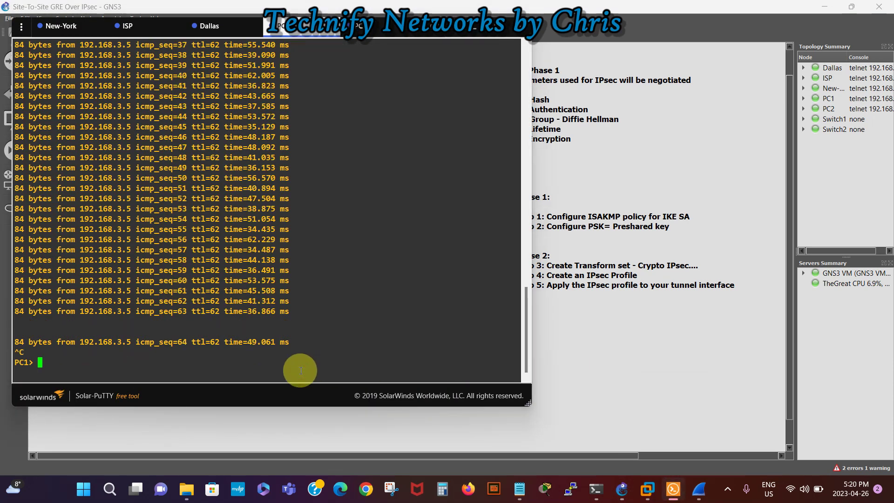
key(Return)
key(Return)
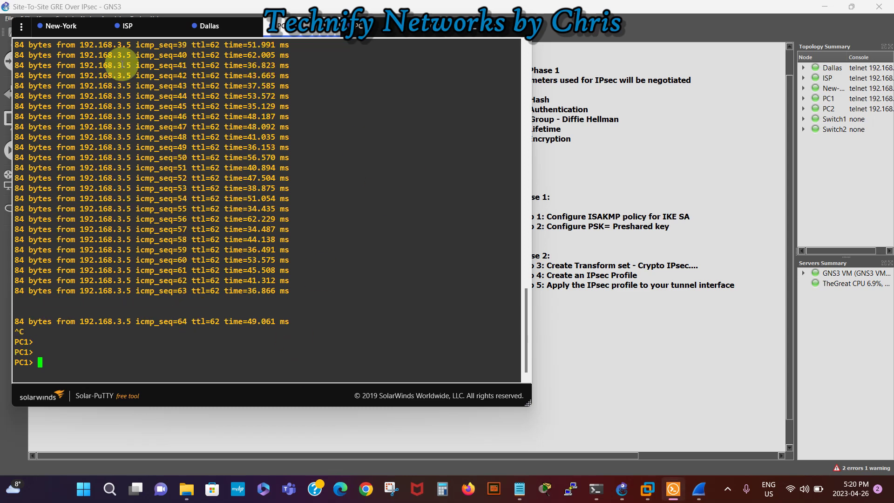
Open the New-York console and leave tunnel interface configuration mode for privileged EXEC mode
click(61, 26)
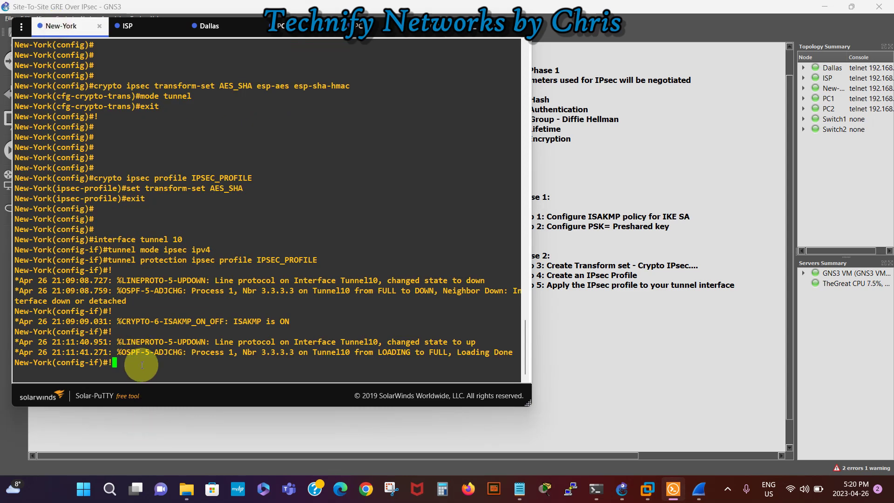
key(Return)
key(Return)
key(Return)
key(Return)
key(Return)
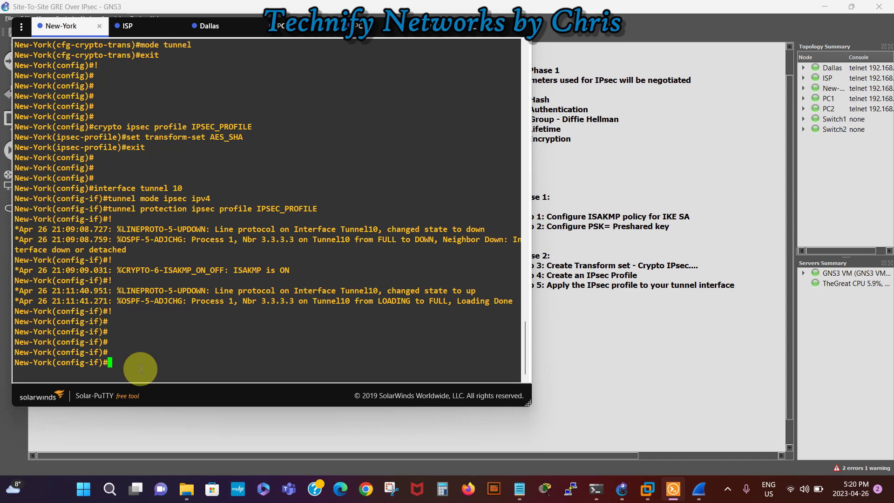
key(ctrl+z)
key(Return)
key(Return)
key(Return)
key(Return)
key(Return)
key(Return)
key(Return)
key(Return)
key(Return)
key(Return)
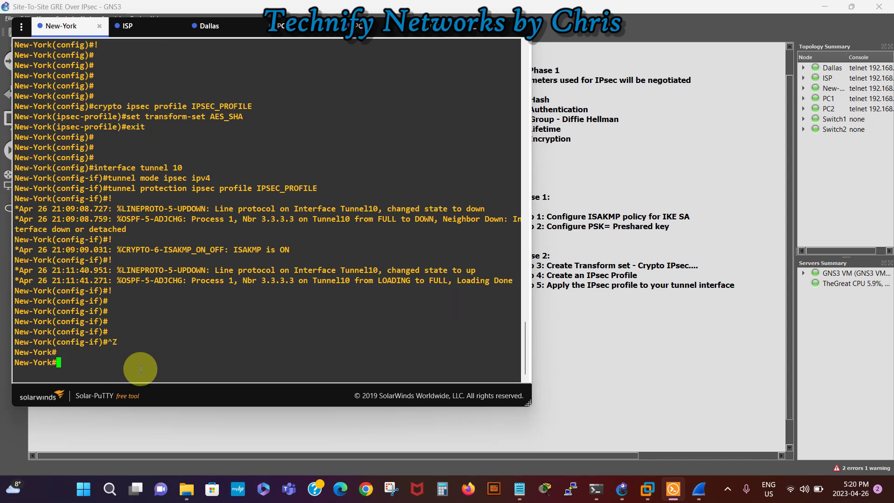
Check the IKE phase 1 security associations on New-York with sh crypto isakmp sa
text(sh )
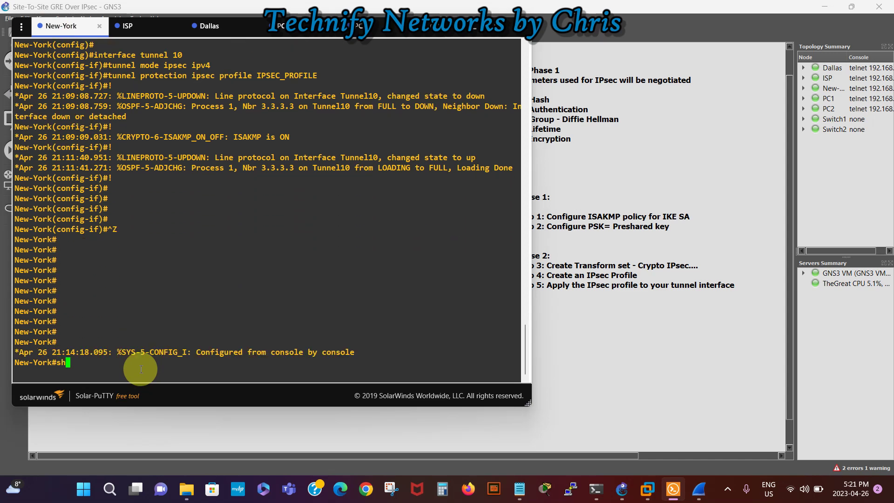
text(cr)
text(y)
key(Tab)
text(isa)
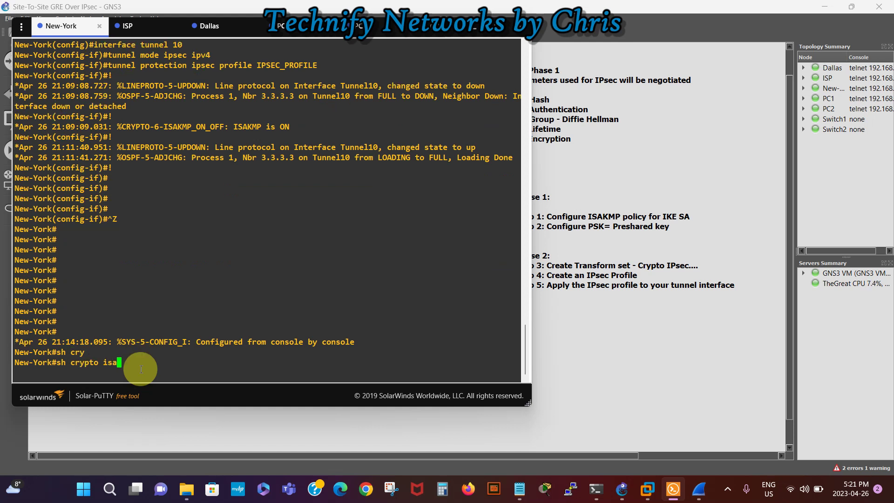
key(Tab)
text(sa)
key(Return)
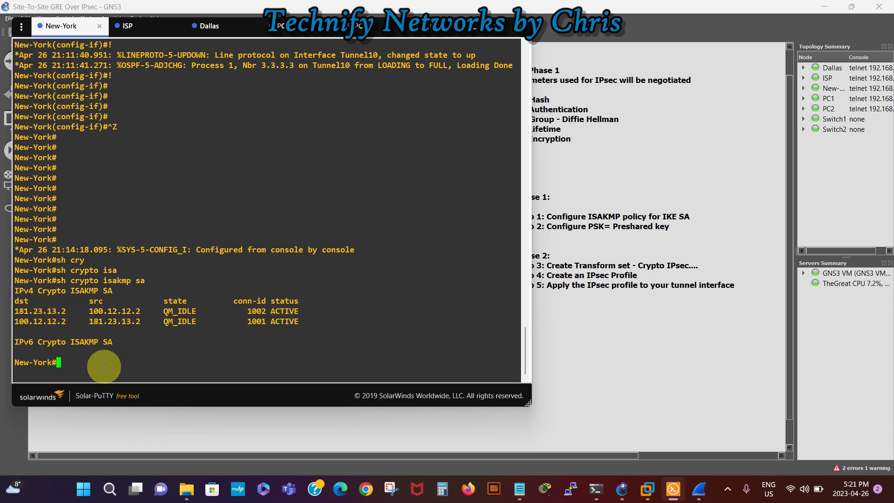
Check the IPsec phase 2 security associations on New-York with sh crypto ipsec sa
key(Up)
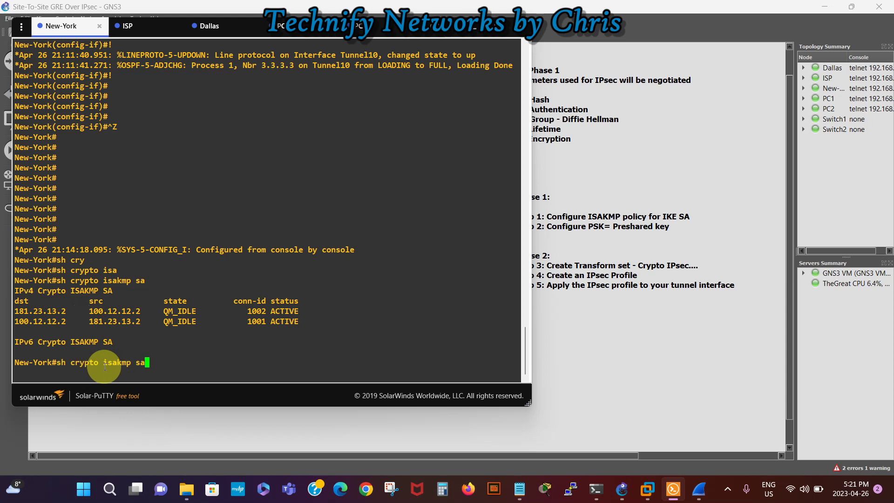
key(BackSpace)
key(BackSpace)
key(BackSpace)
key(BackSpace)
key(BackSpace)
key(BackSpace)
key(BackSpace)
key(BackSpace)
text(ps)
key(Tab)
text(sa)
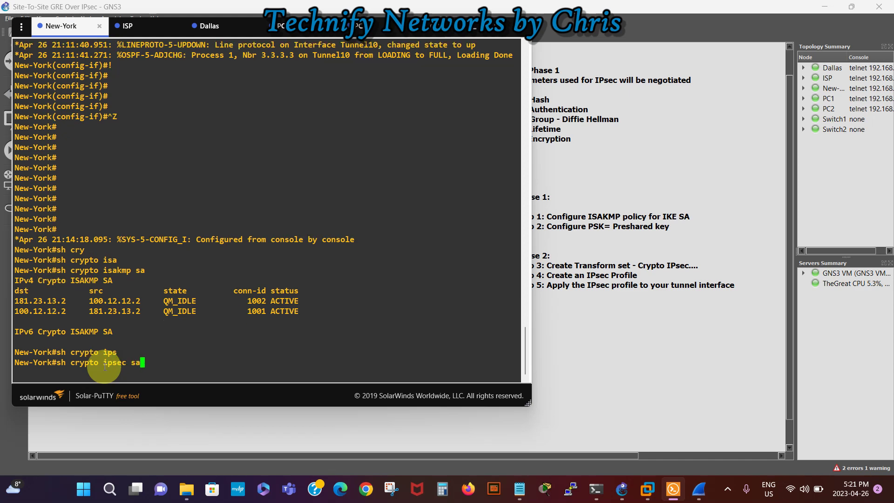
key(Return)
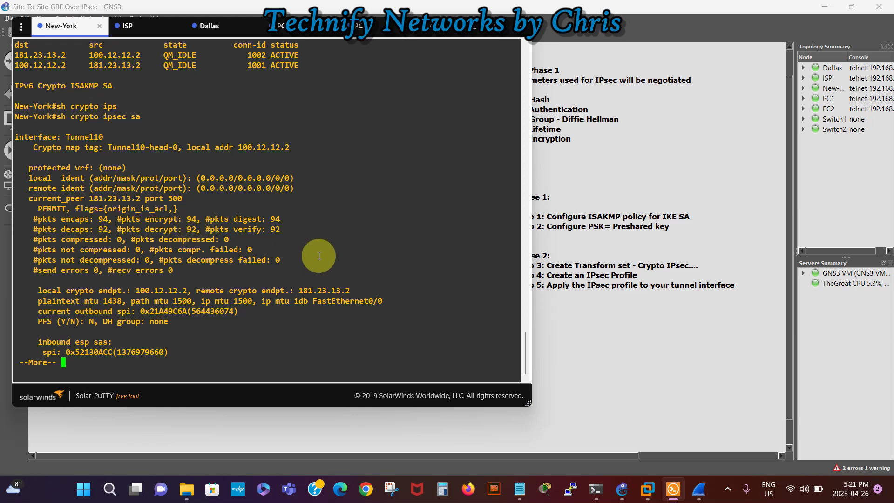
Page through the rest of the IPsec SA output, examining the inbound ESP SAs, until the New-York prompt returns
key(Return)
key(Return)
key(Return)
key(Return)
key(Return)
key(Return)
key(Return)
key(Return)
key(Return)
key(Return)
key(Return)
key(Return)
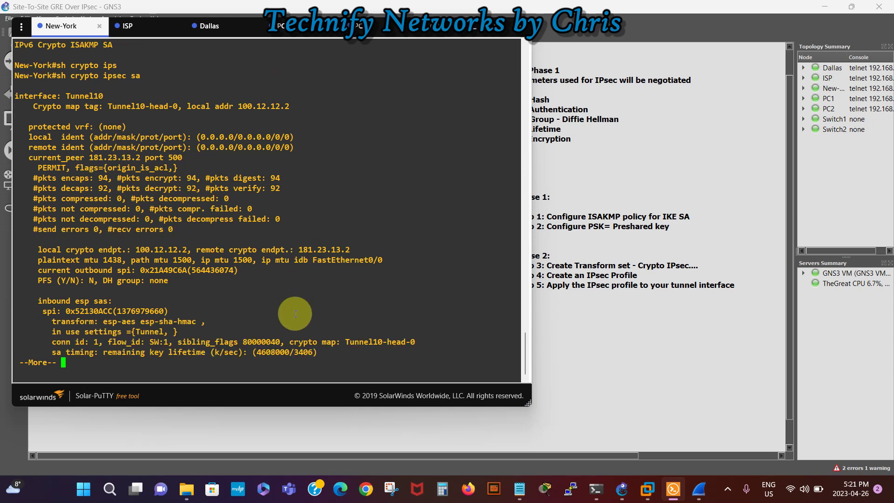
key(Return)
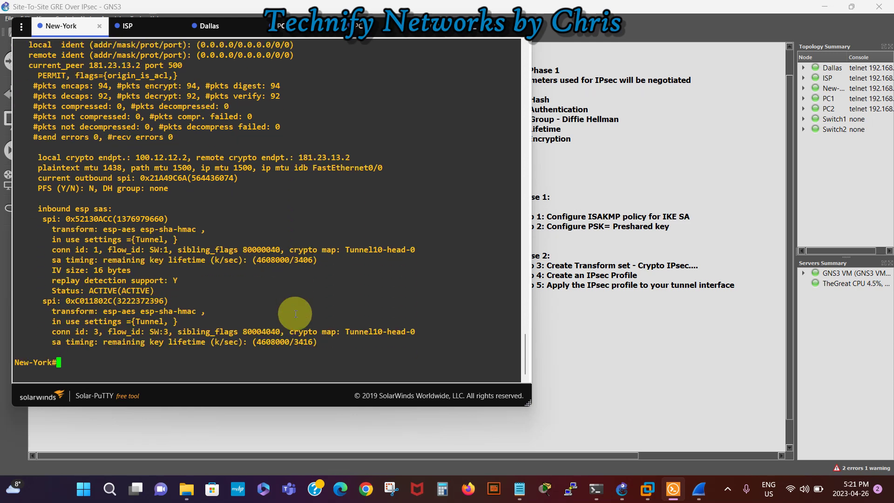
Separate the earlier output with blank prompt lines on New-York, and display the tunnel interface details with sh int tunn10
key(Return)
key(Return)
key(Return)
key(Return)
key(Return)
key(Return)
key(Return)
key(Return)
key(Return)
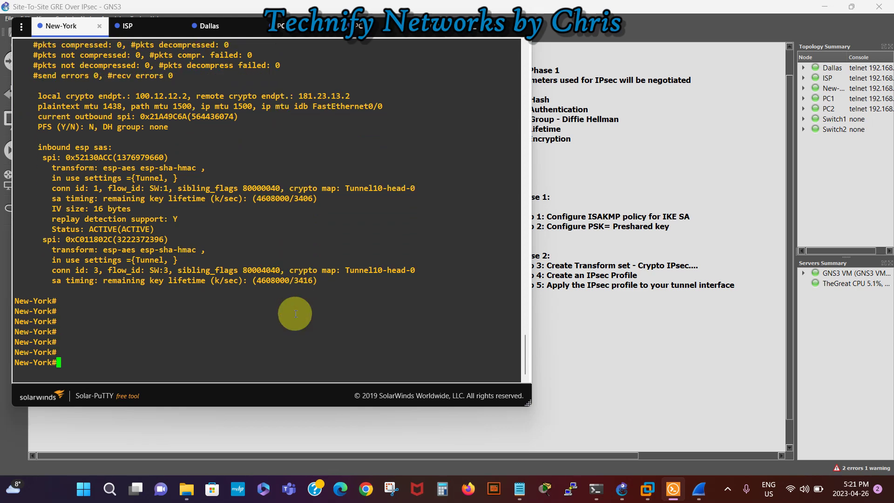
key(Return)
key(Return)
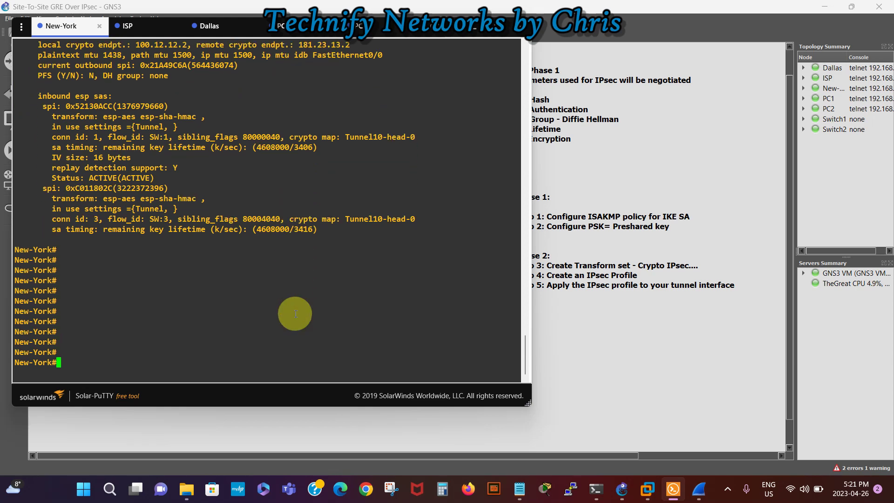
text(sh int tunn10)
key(Return)
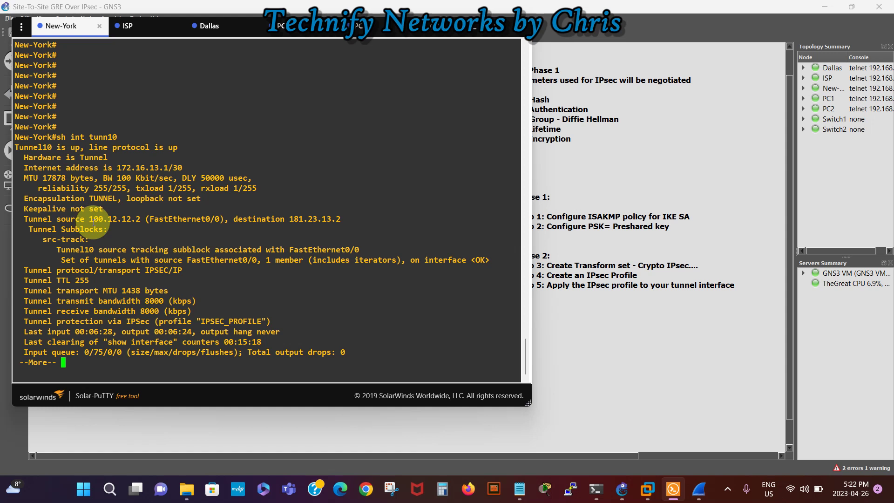
Examine further Tunnel10 output, highlighting the tunnel protocol/transport line, and minimize the console window to return to the topology
key(Return)
key(Return)
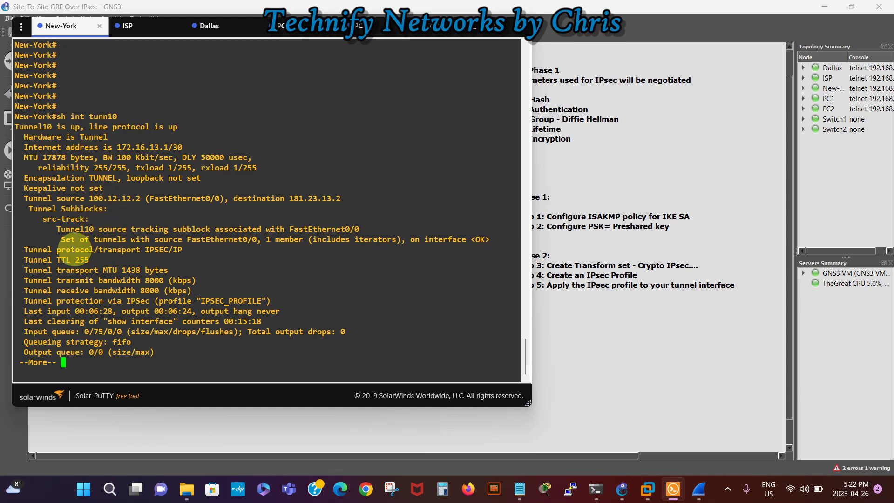
drag(21, 250, 184, 250)
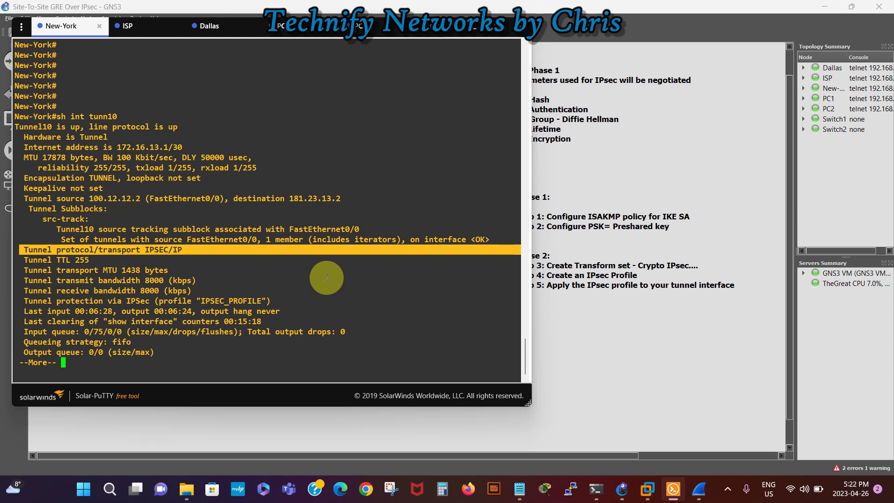
key(Return)
key(Return)
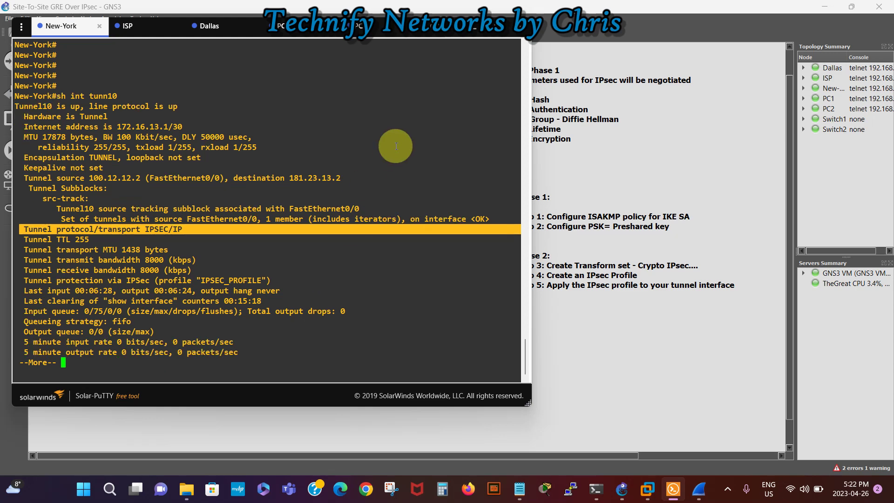
click(474, 31)
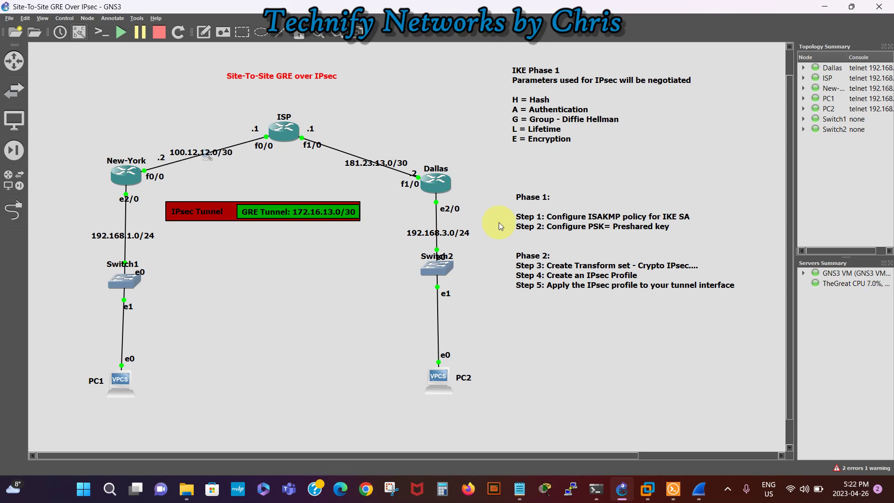